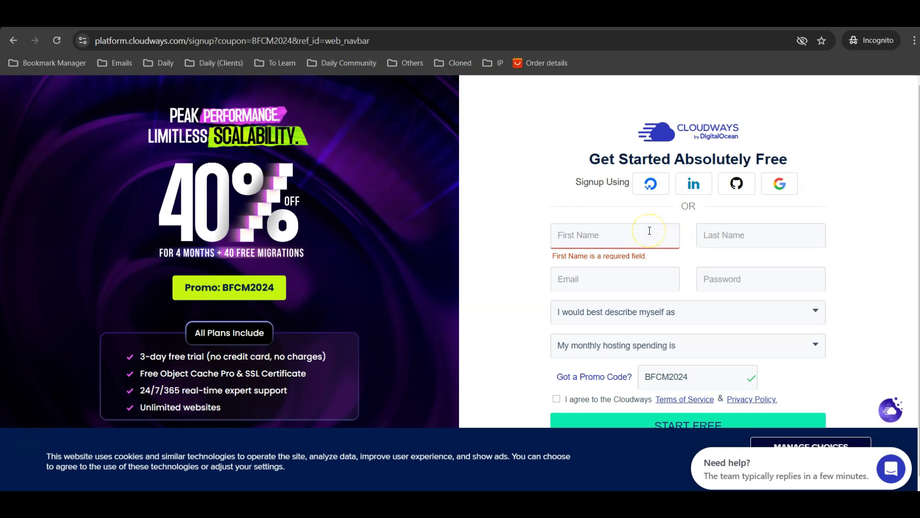
scroll(649, 230, down, 1)
click(641, 223)
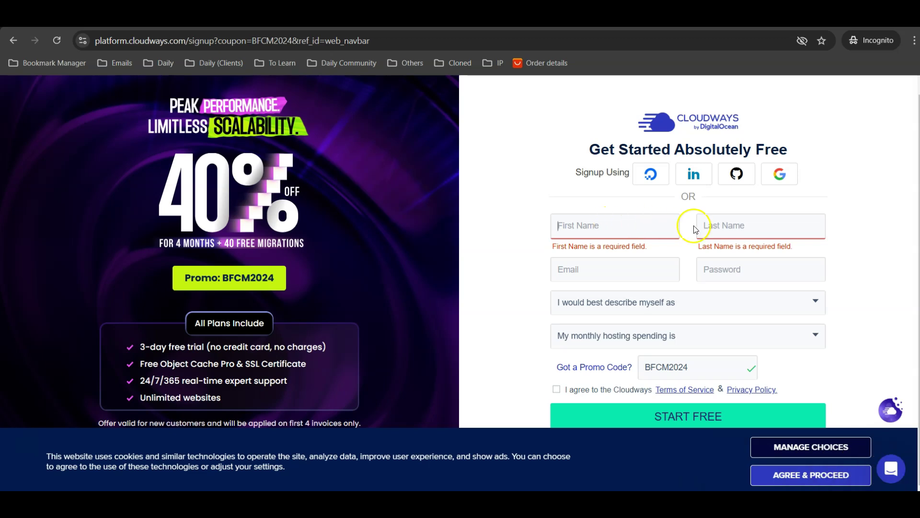
scroll(683, 225, up, 1)
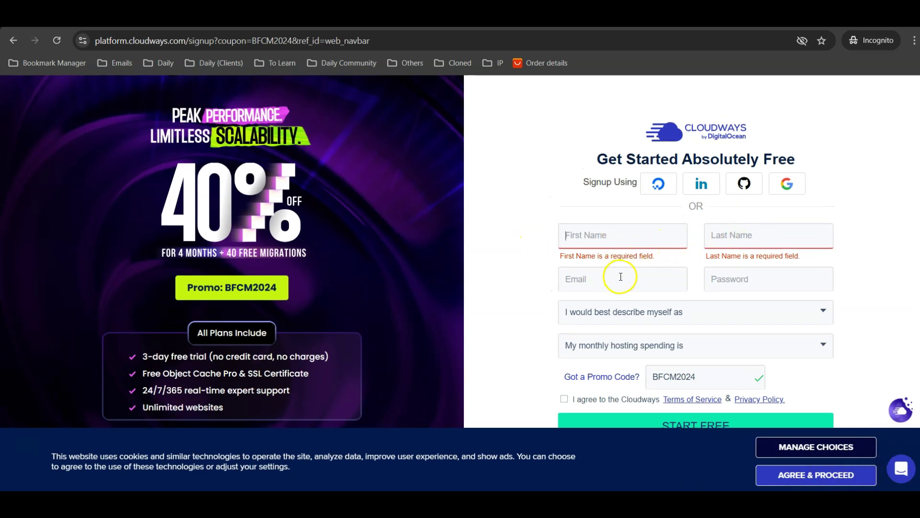
click(655, 278)
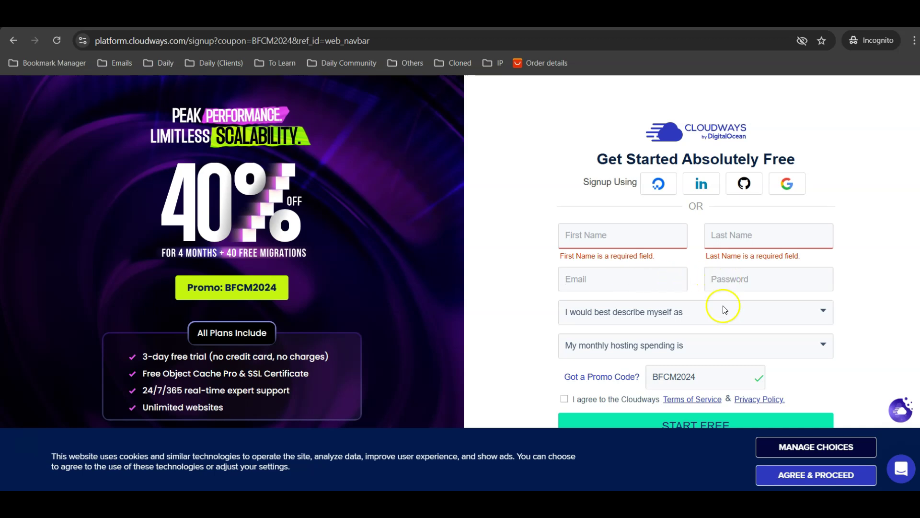
Replace the promo code in the Cloudways signup form with webbuddy and accept the site's cookies
click(708, 372)
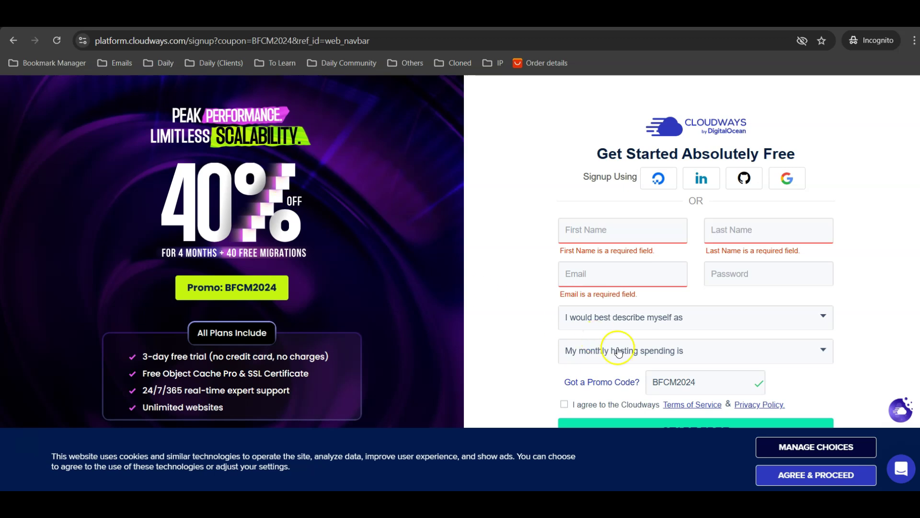
double_click(679, 378)
text(webbue)
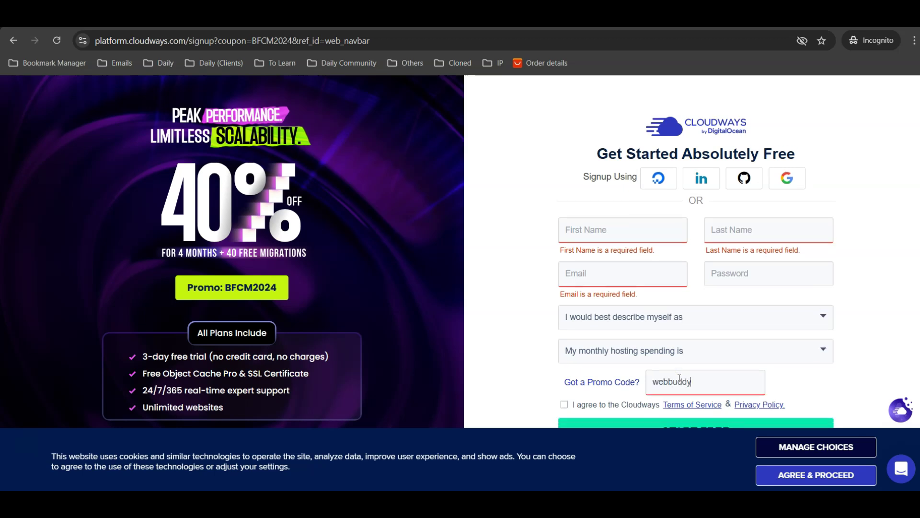
text(dy)
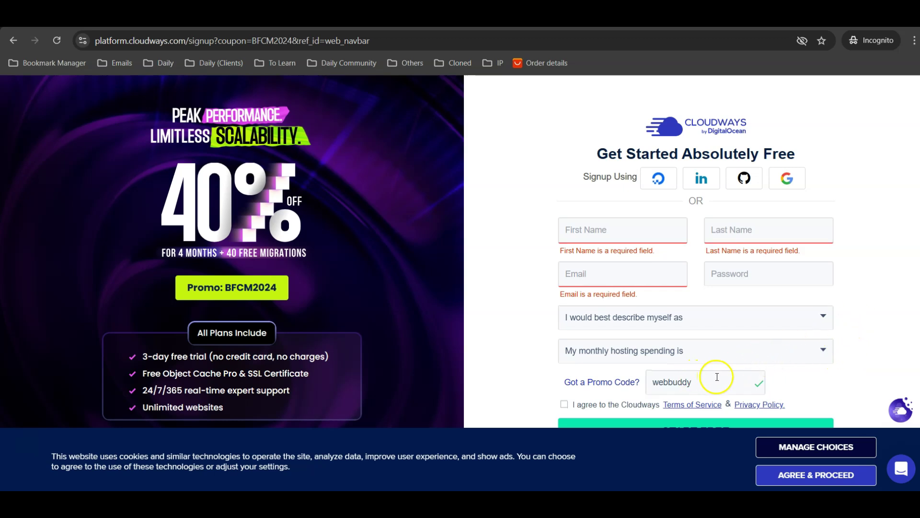
click(787, 475)
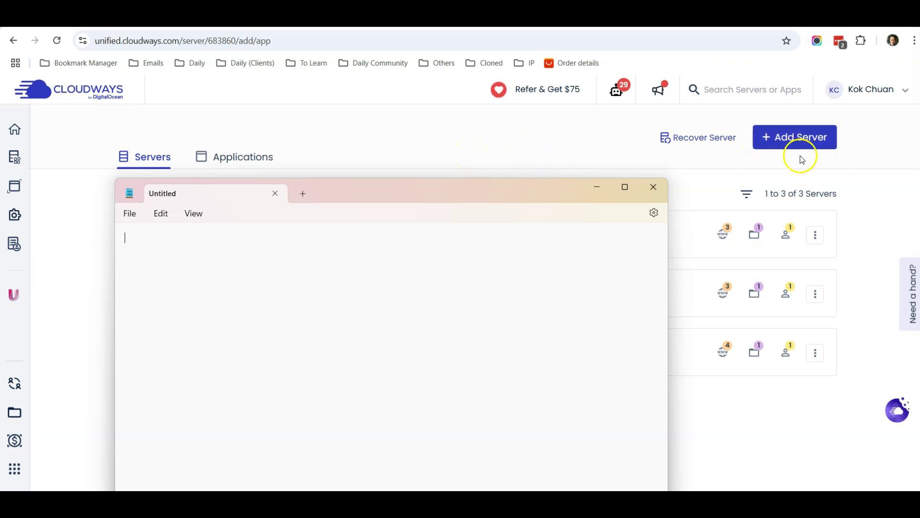
Start adding a server and choose the WordPress application Clean (No Cloudways Optimization) Version 6.2.2
click(780, 141)
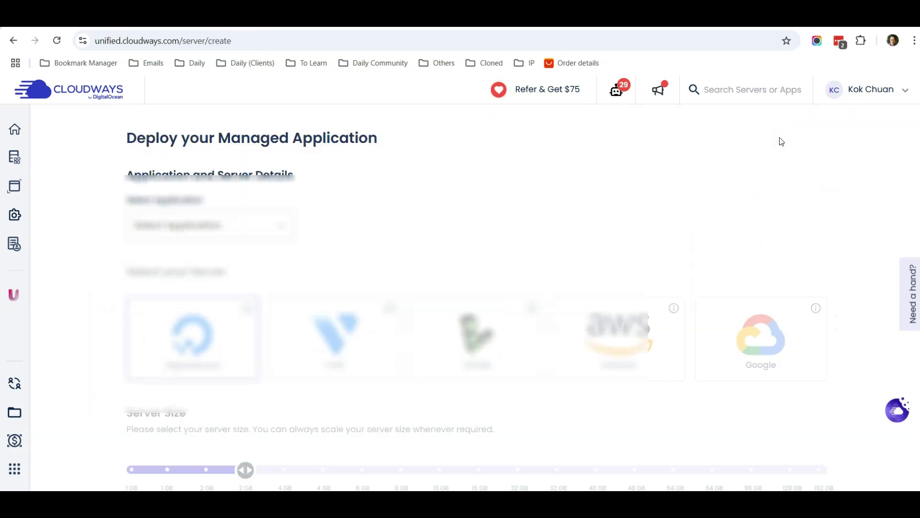
scroll(411, 186, down, 2)
scroll(391, 208, up, 2)
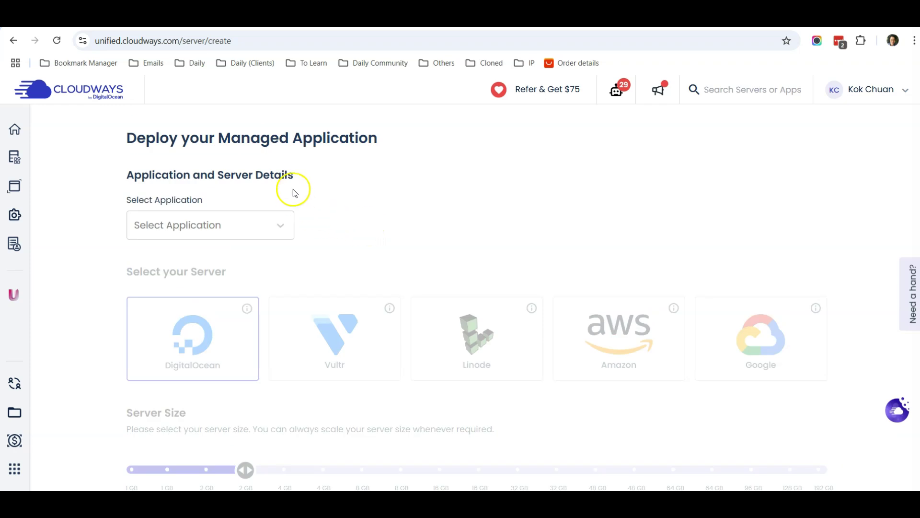
click(252, 233)
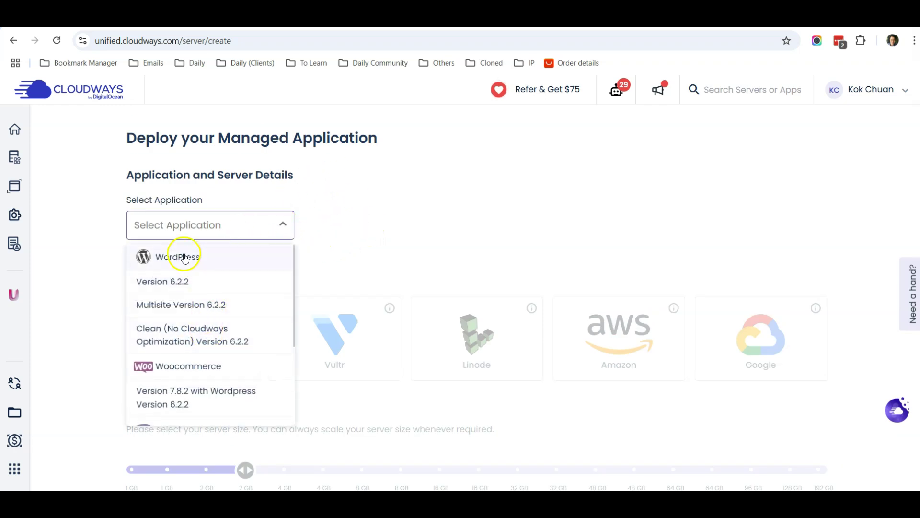
click(182, 336)
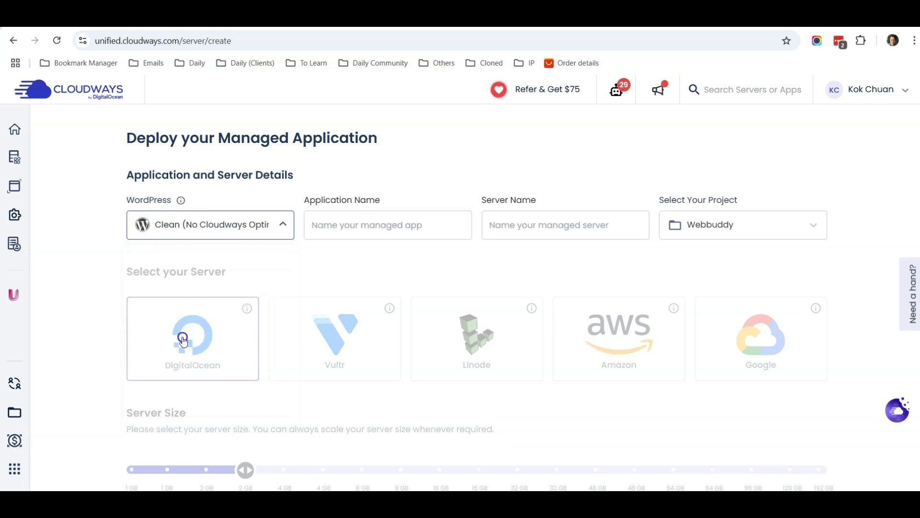
Name both the managed application and the managed server Blanka
click(349, 228)
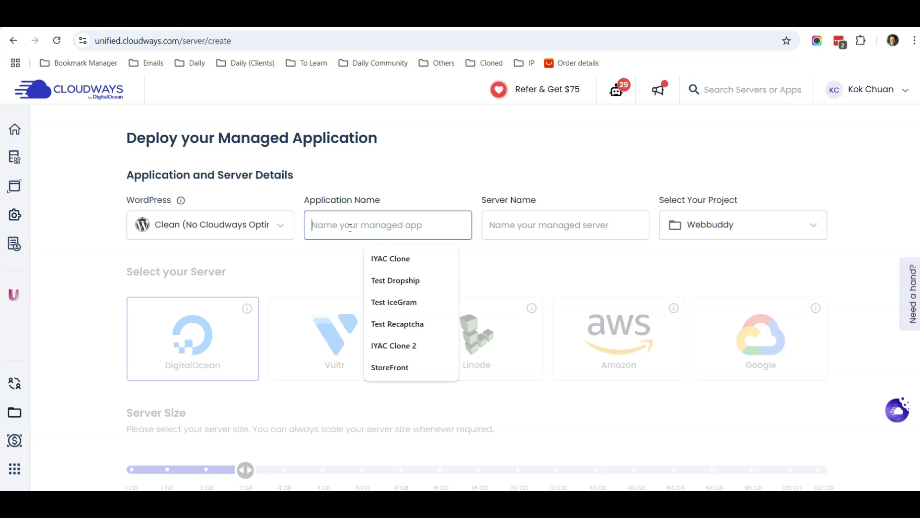
text(Blanka)
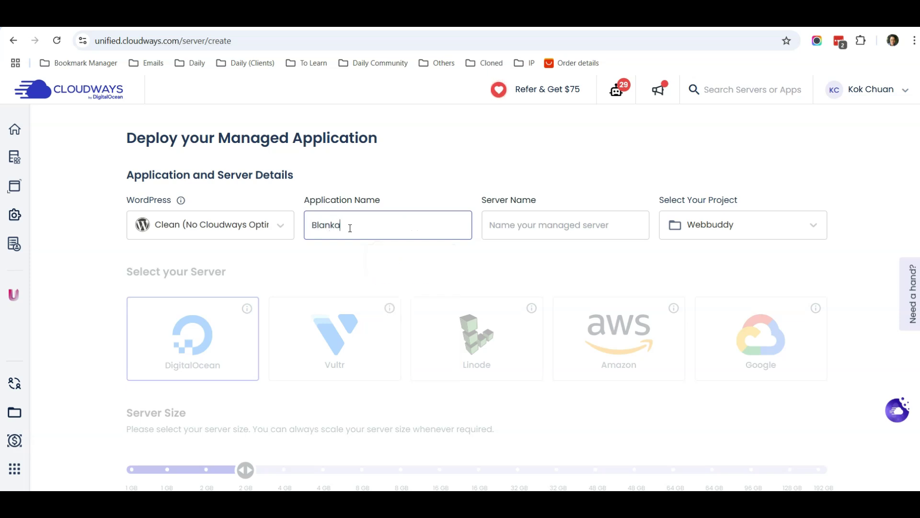
click(513, 226)
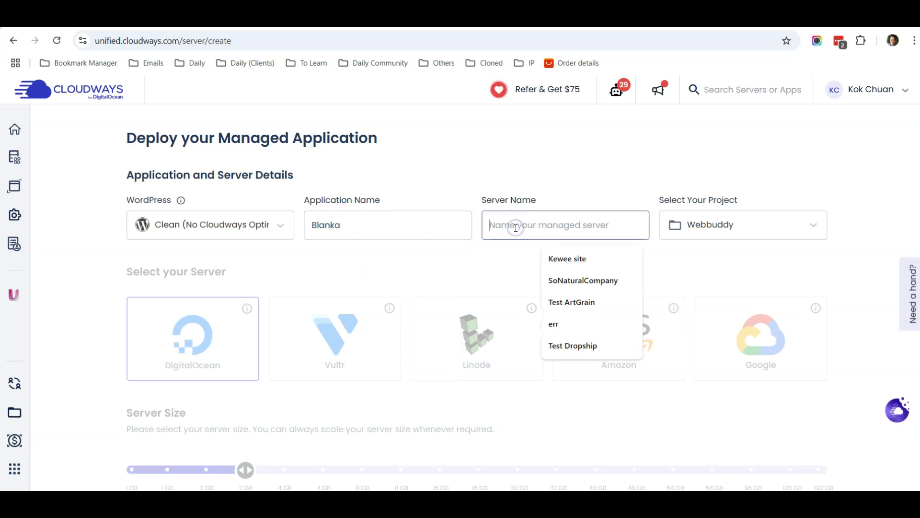
text(Blanka)
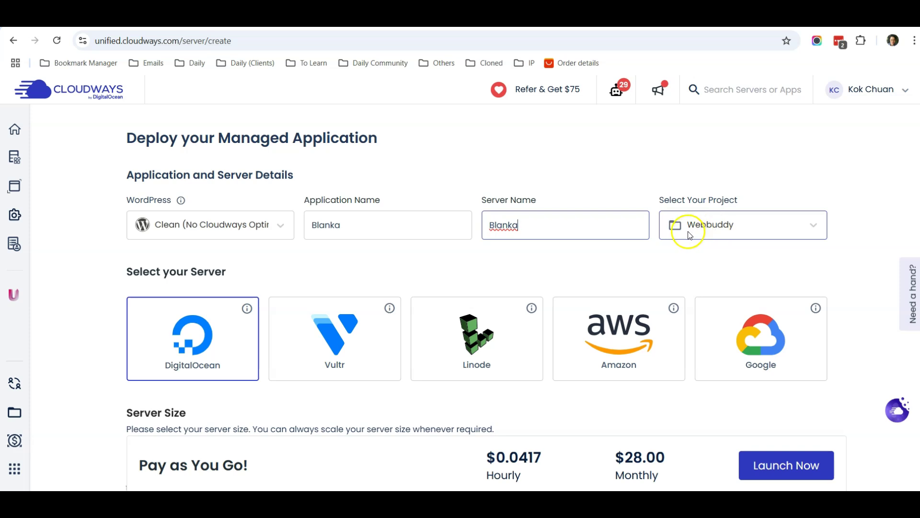
Compare the 2 GB and second 1 GB size options for the DigitalOcean server and settle on the second 1 GB option
scroll(494, 212, down, 3)
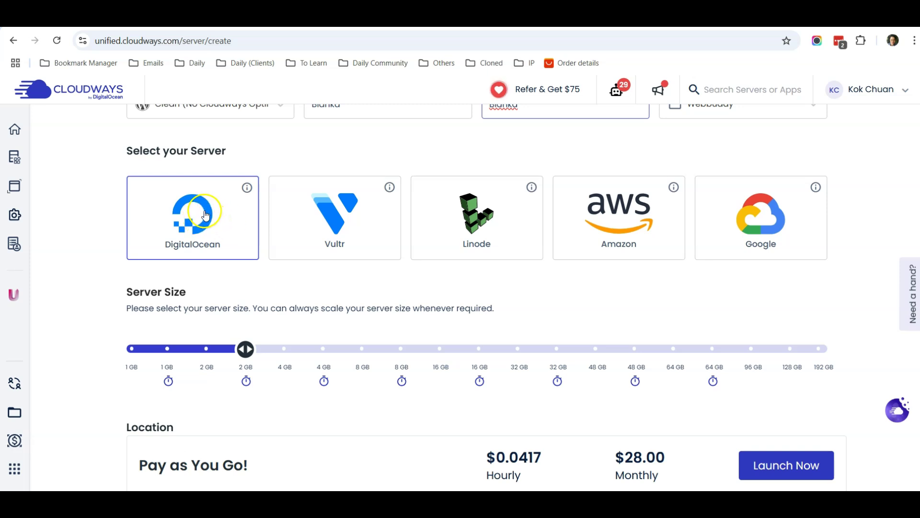
click(168, 348)
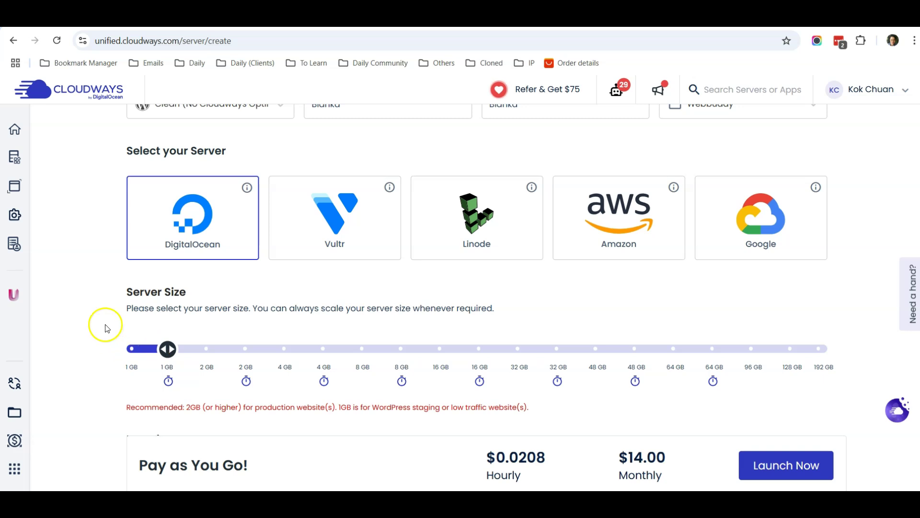
scroll(102, 322, down, 1)
scroll(171, 309, down, 1)
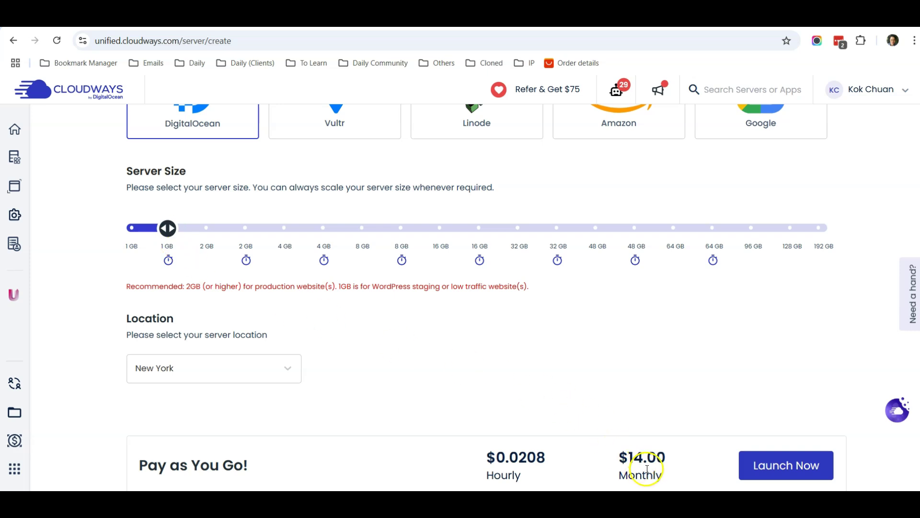
scroll(335, 336, up, 1)
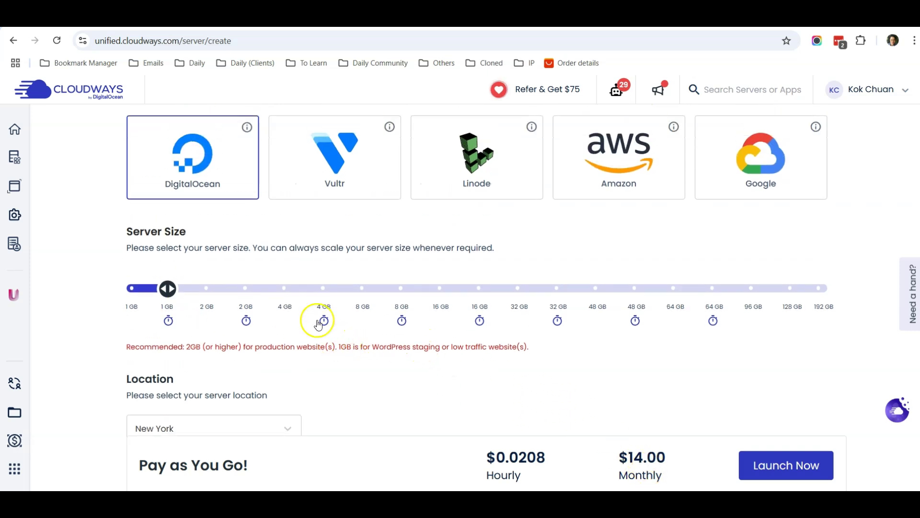
click(245, 289)
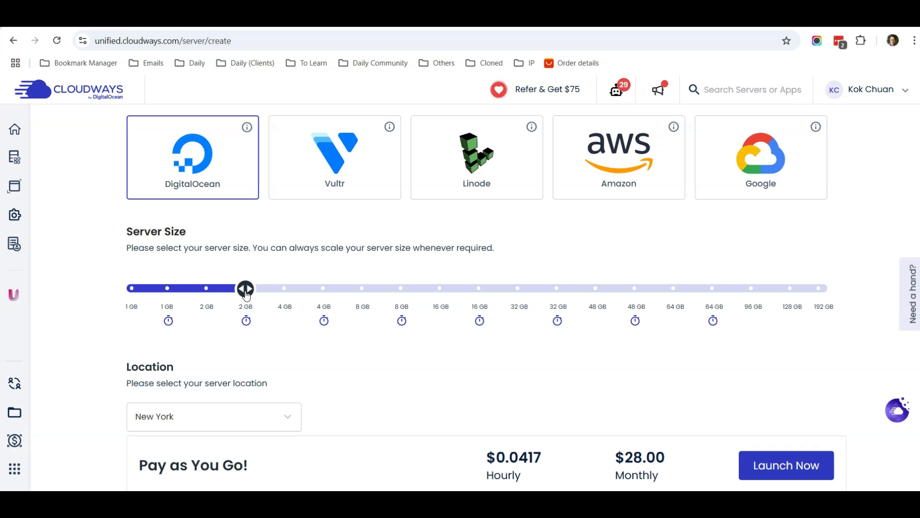
click(167, 290)
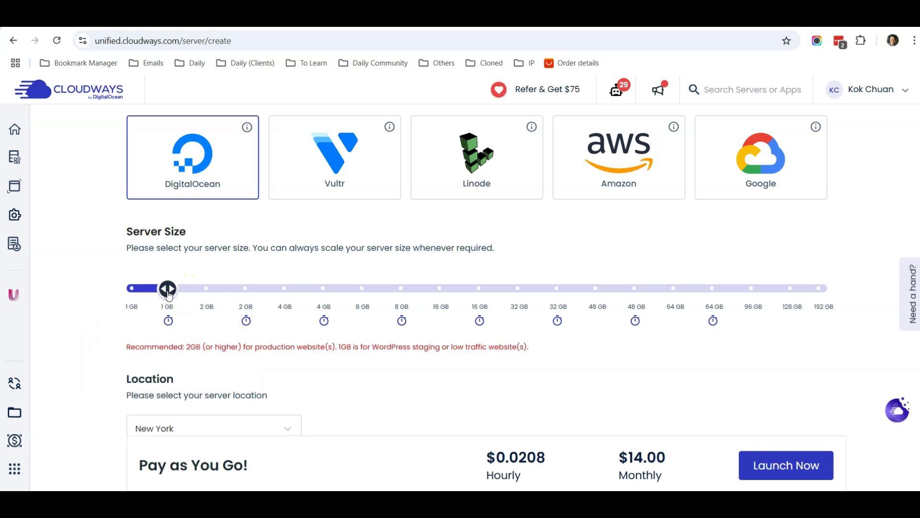
scroll(171, 292, down, 2)
click(172, 171)
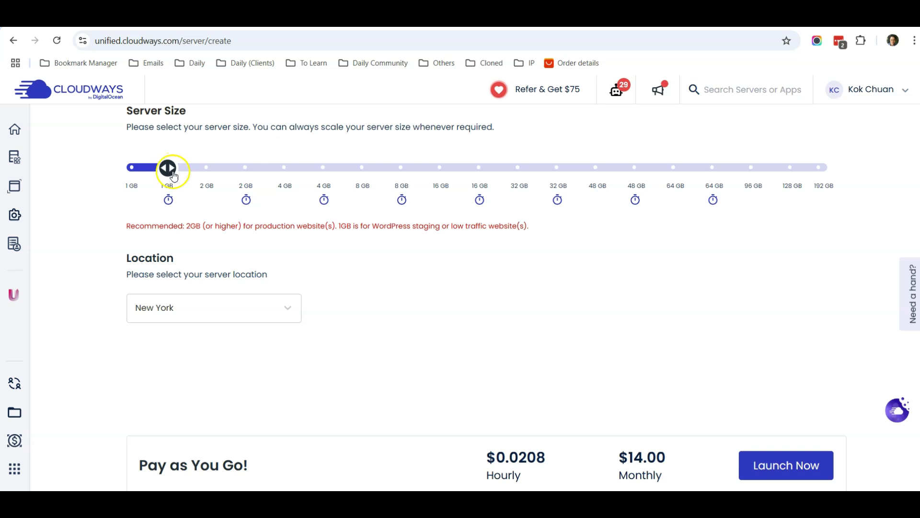
Select New York as the server location and launch the server
scroll(172, 266, down, 1)
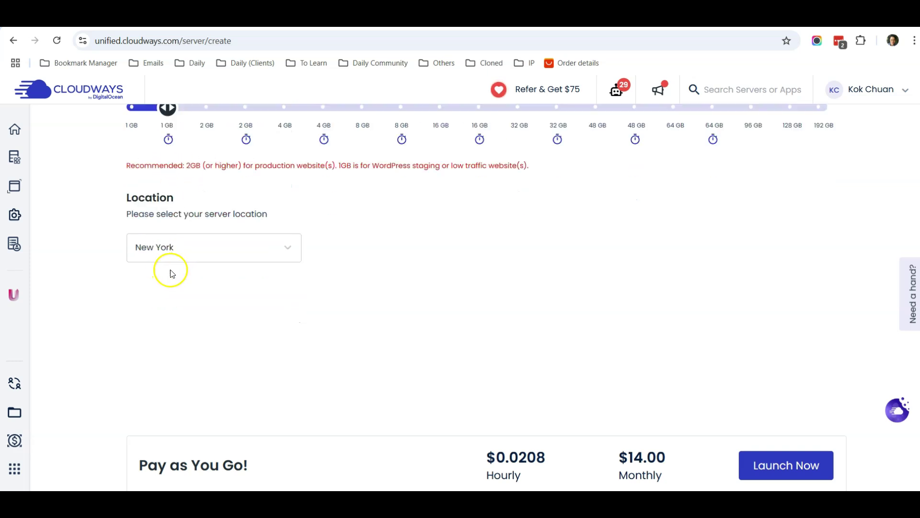
click(229, 249)
scroll(294, 323, up, 1)
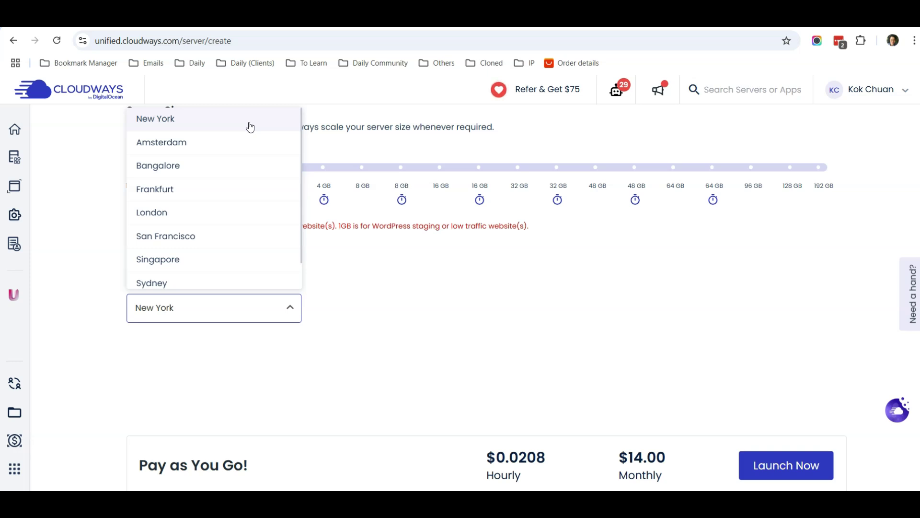
click(249, 122)
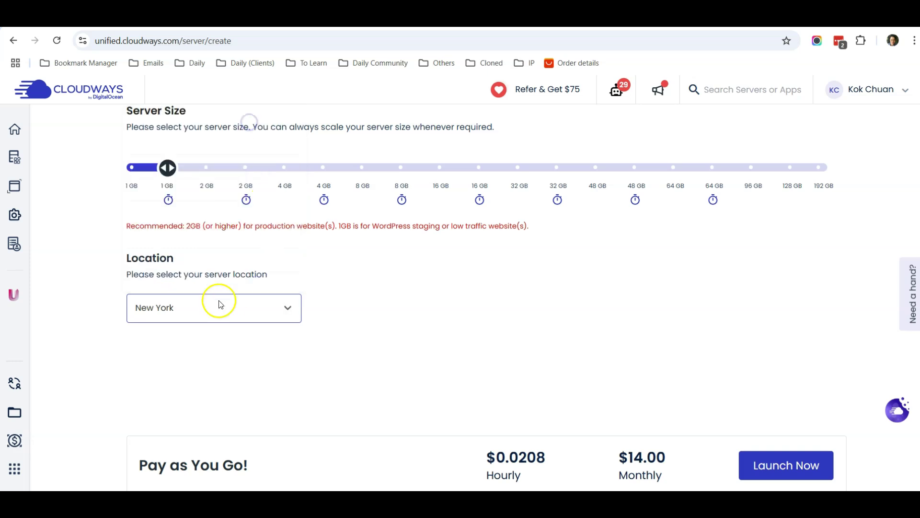
scroll(262, 361, down, 2)
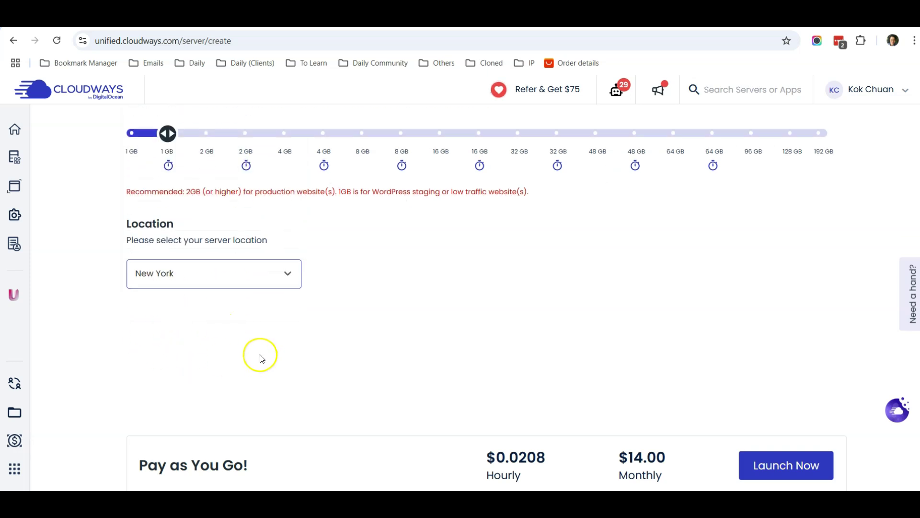
click(772, 465)
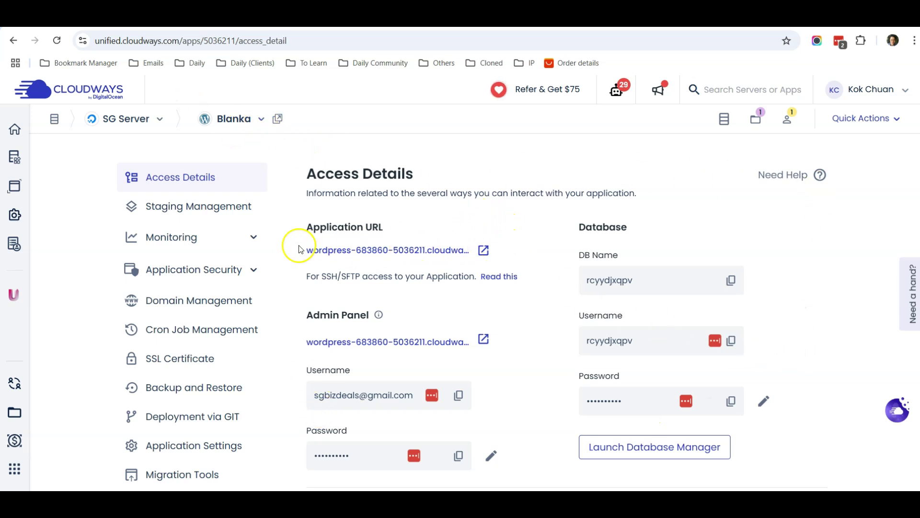
Open the Blanka application's temporary URL to look over the default WordPress site, and return to its access details
click(484, 251)
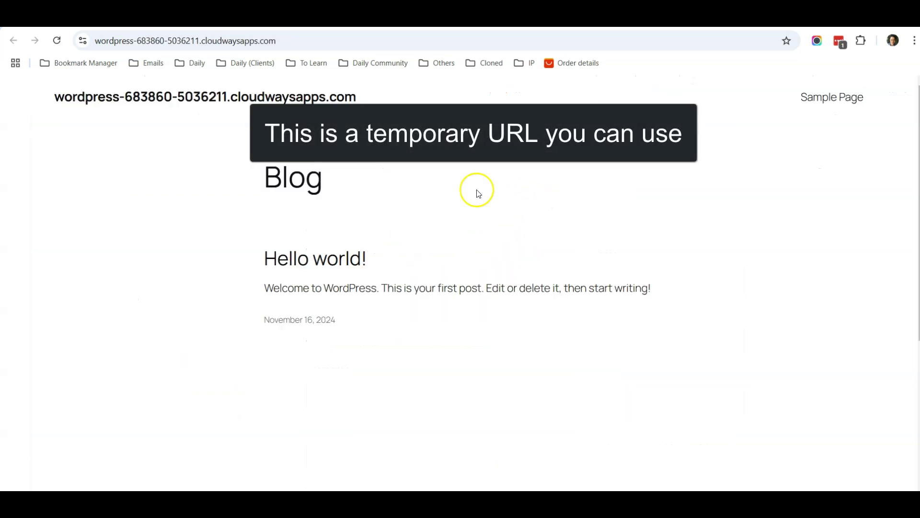
scroll(591, 283, down, 2)
scroll(580, 274, up, 2)
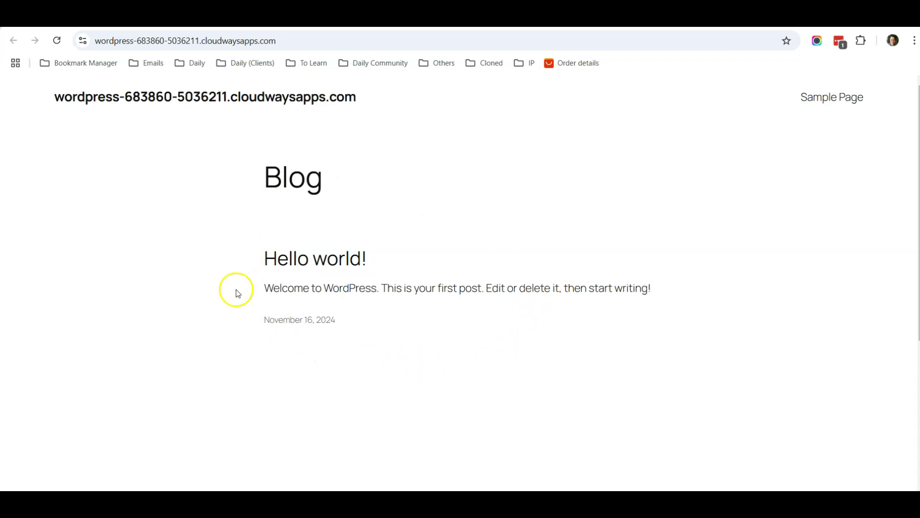
click(575, 14)
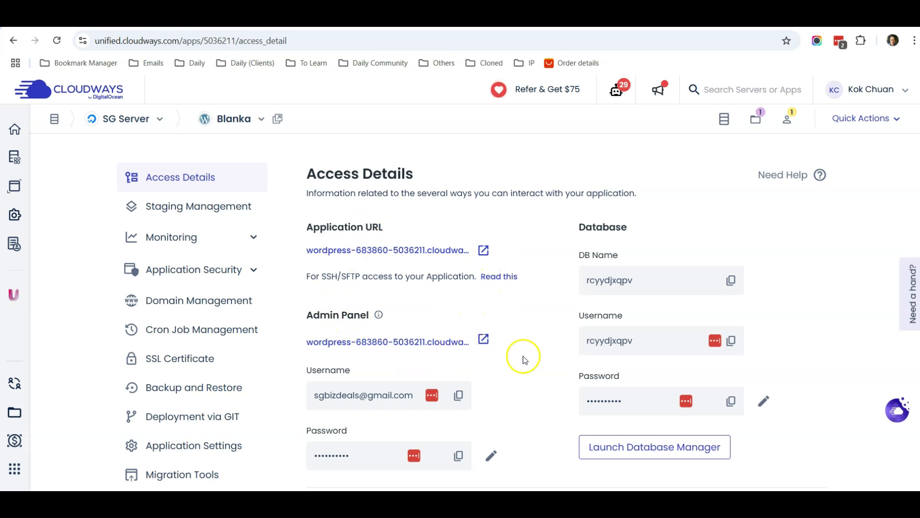
Open Blanka's WordPress admin login page and fill in the username copied from the admin panel access details
click(482, 340)
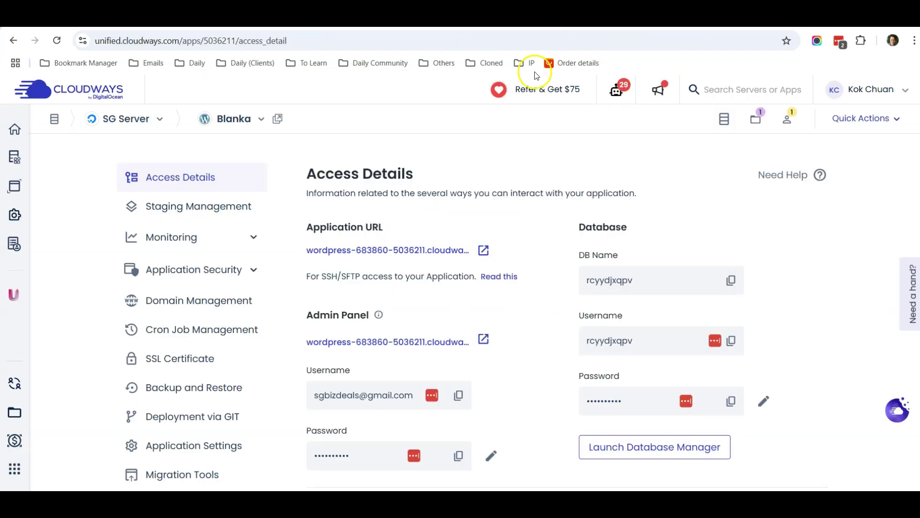
scroll(479, 267, down, 3)
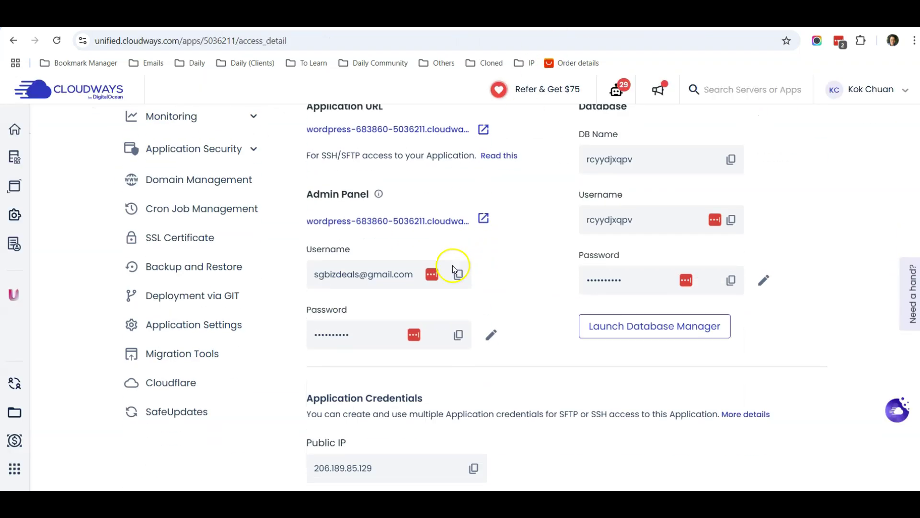
click(458, 274)
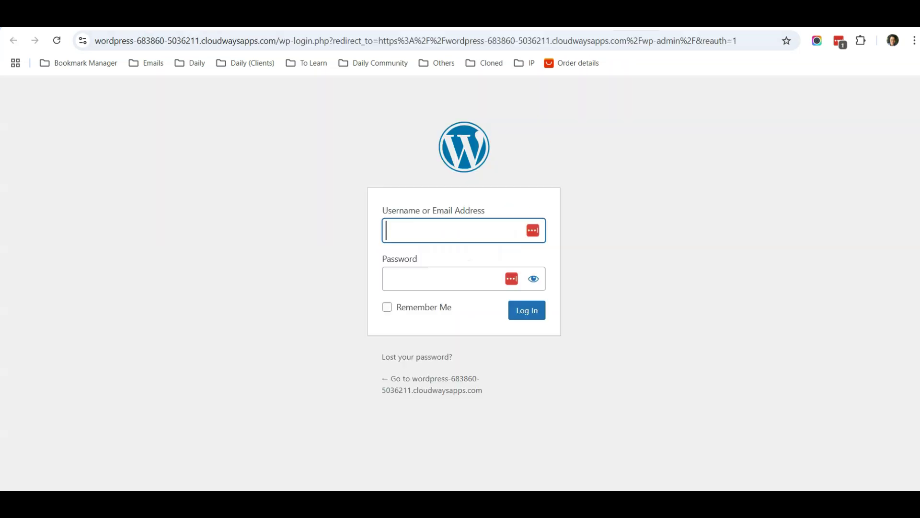
click(465, 230)
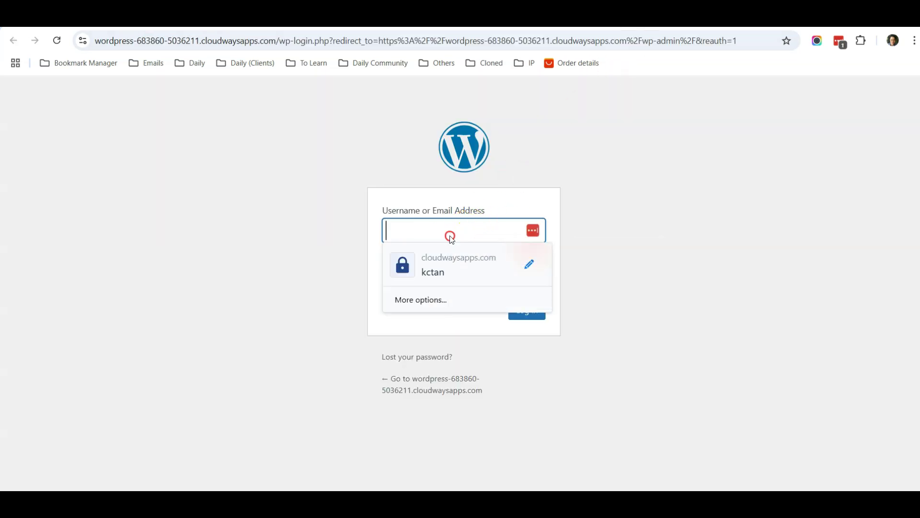
right_click(450, 236)
click(501, 358)
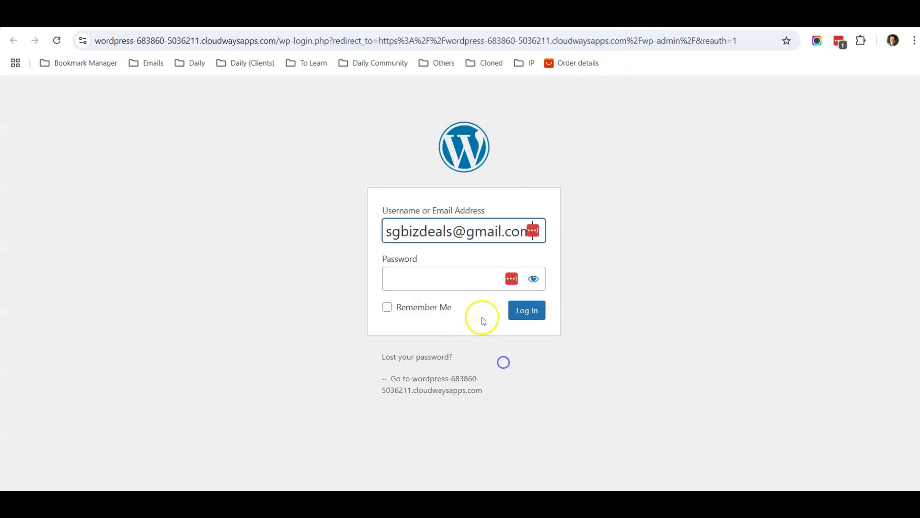
Copy the admin panel password from the Cloudways access details into the WordPress login form, enable Remember Me and log in
click(447, 277)
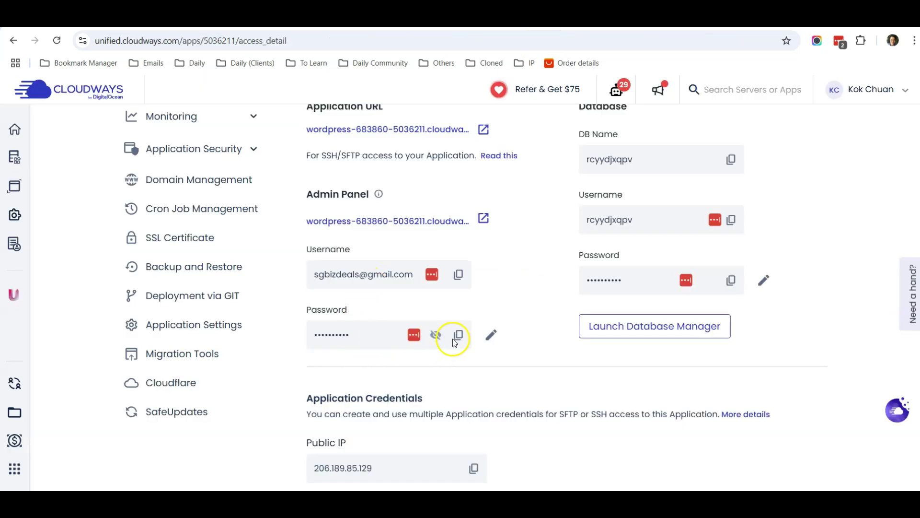
click(459, 335)
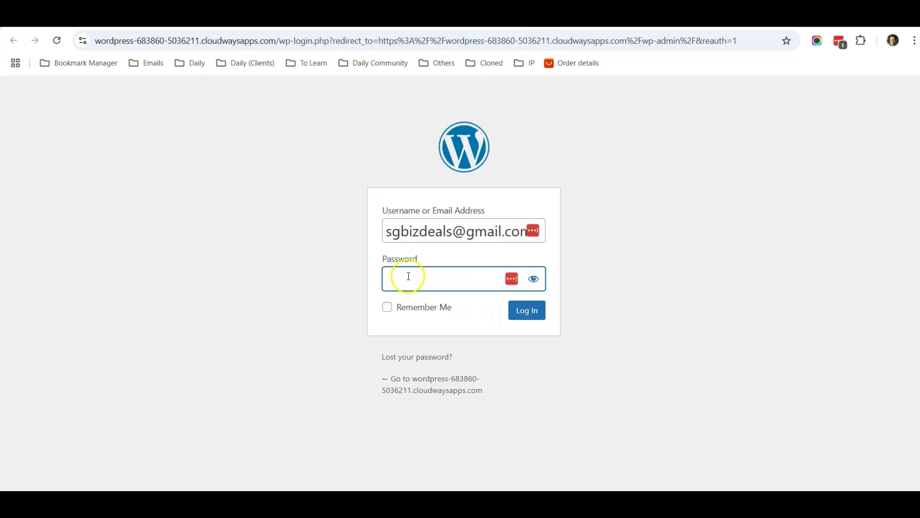
right_click(408, 276)
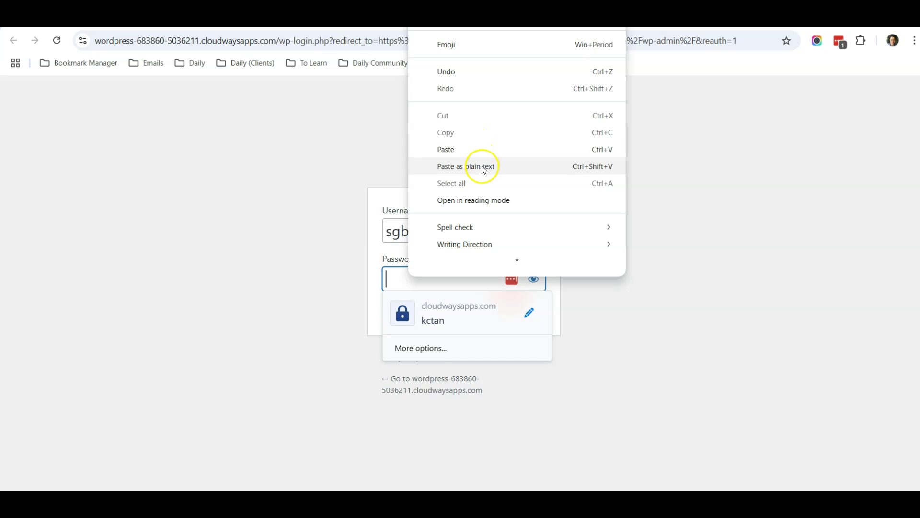
click(483, 167)
click(396, 307)
click(526, 312)
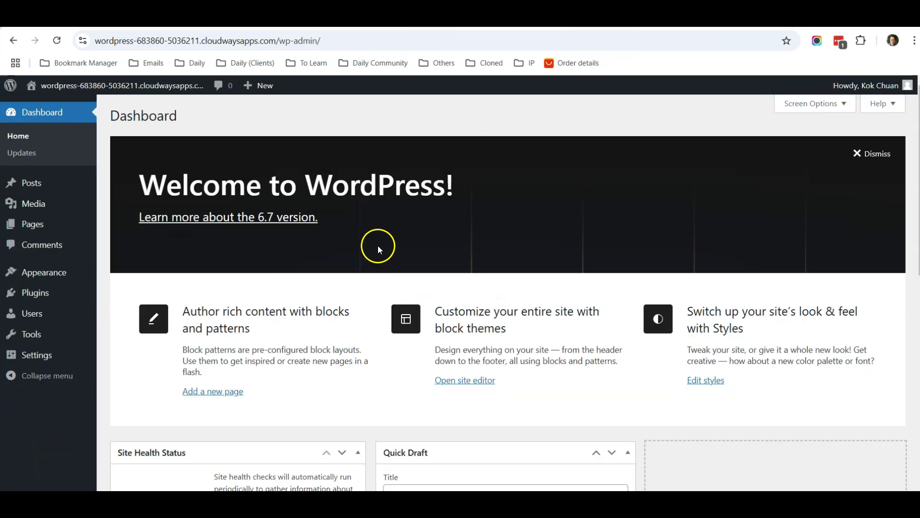
Look over the WordPress dashboard and dismiss the Welcome to WordPress panel
scroll(447, 238, down, 5)
scroll(450, 254, up, 5)
click(872, 153)
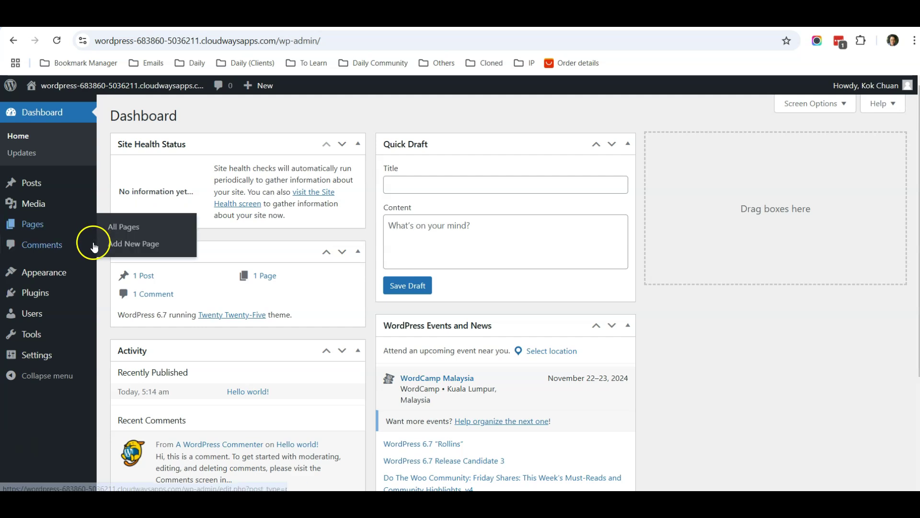
Search for new plugins with "starter template", and install and activate Starter Templates by Brainstorm Force
mouse_move(57, 297)
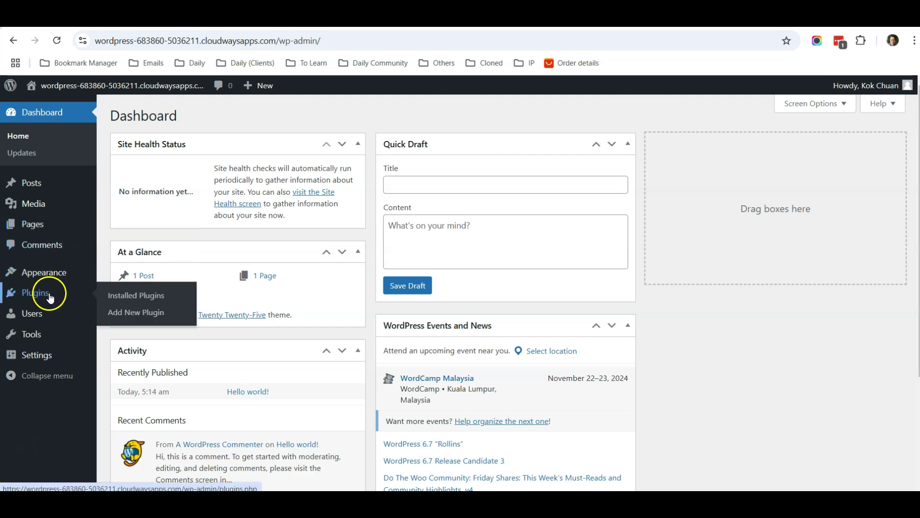
click(133, 316)
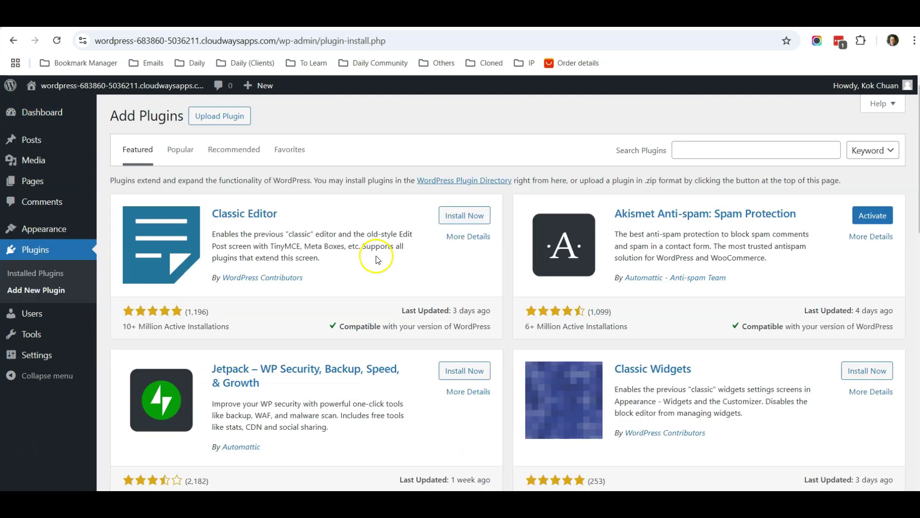
click(705, 149)
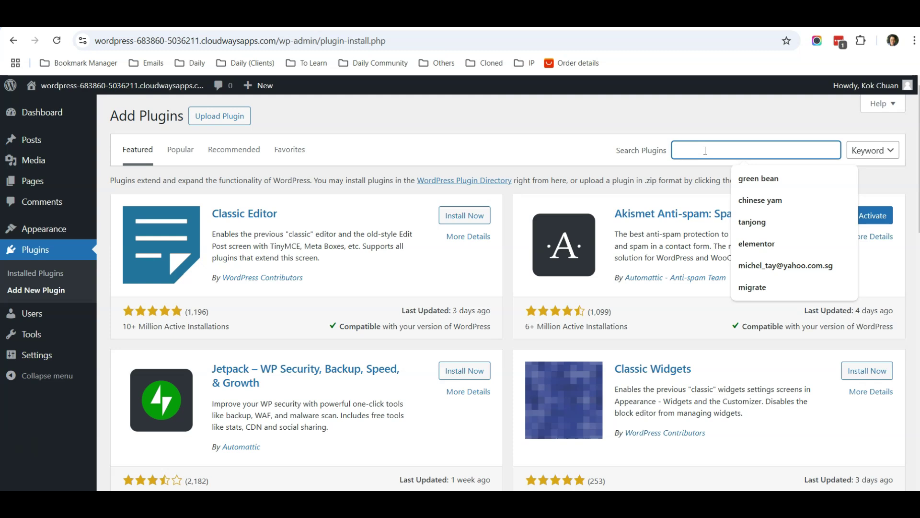
text(sta)
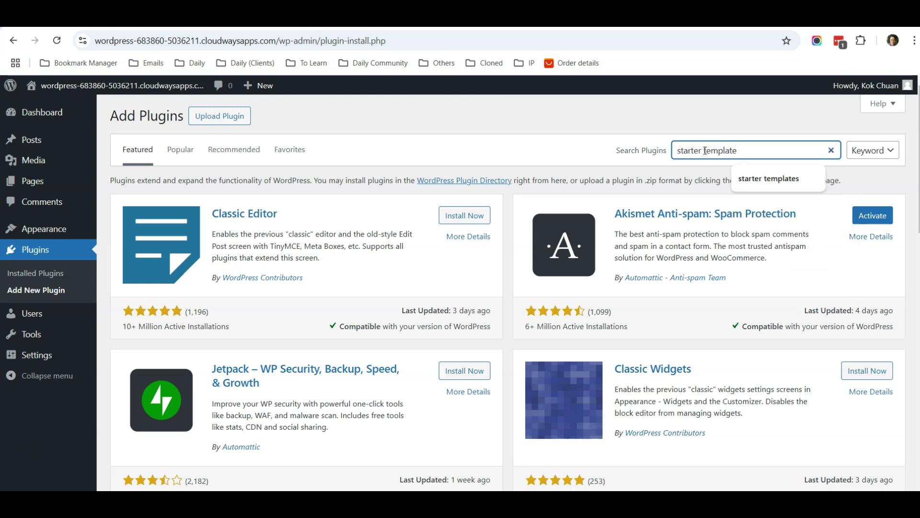
text(rter template)
click(710, 158)
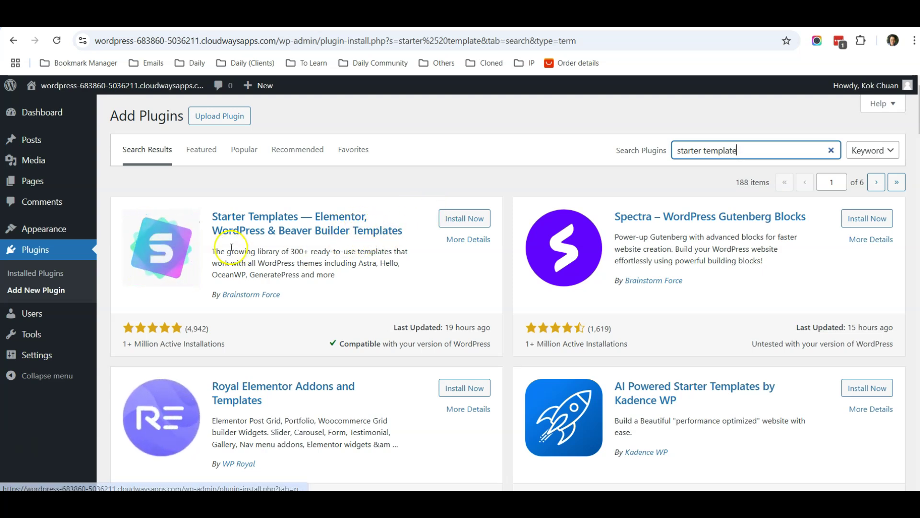
click(456, 217)
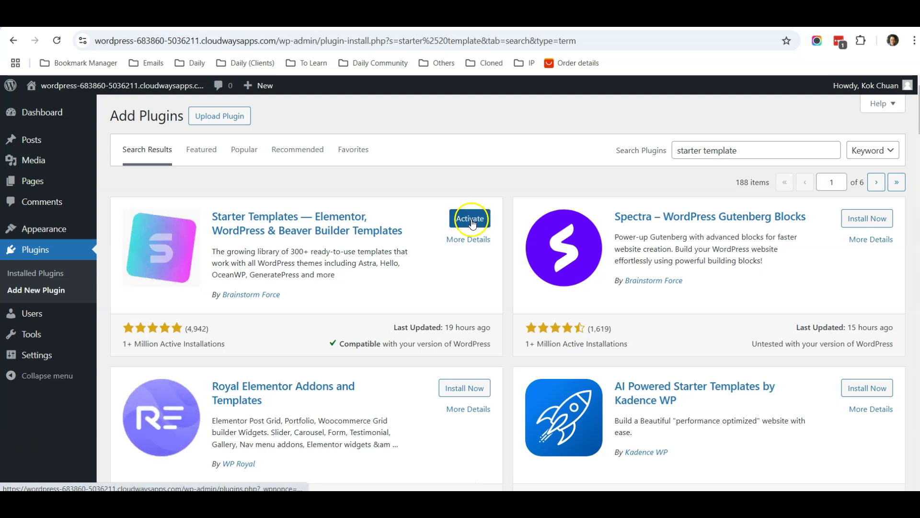
click(471, 220)
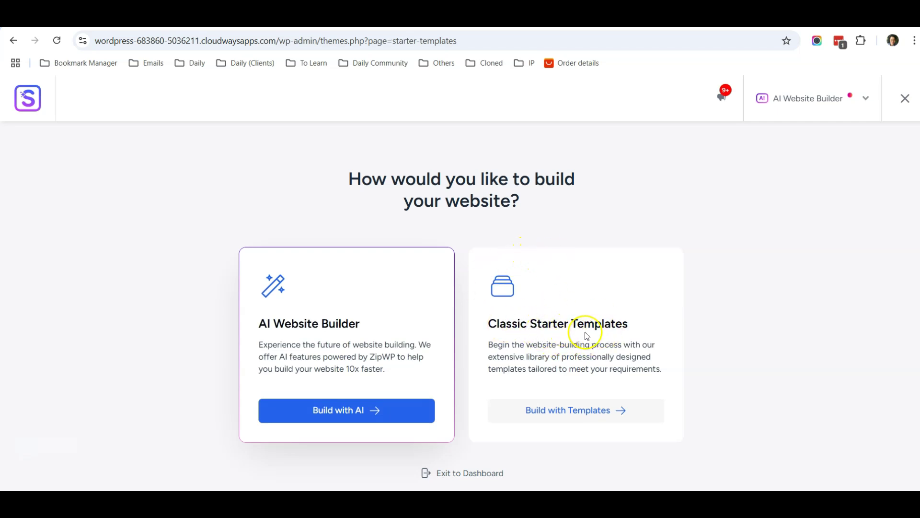
Try to browse the classic starter templates for Elementor, dismissing the AI builder offer, and exit to the dashboard
click(583, 419)
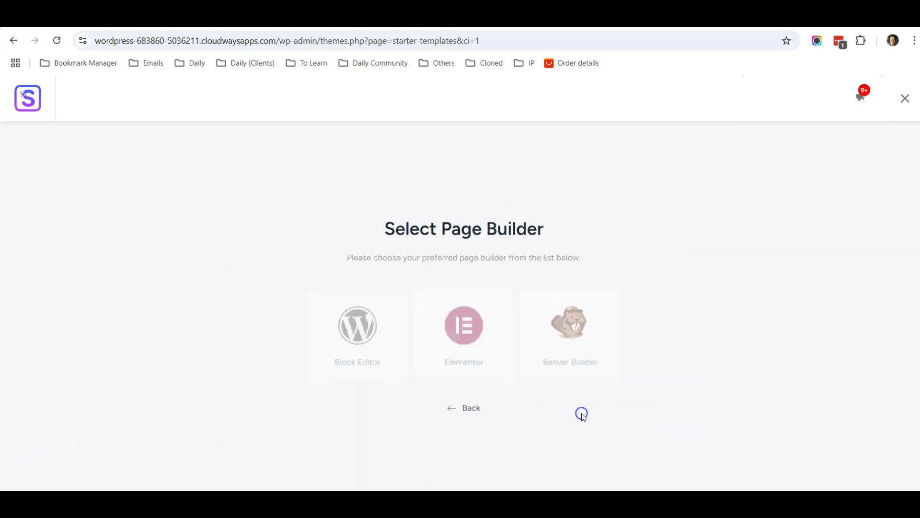
click(465, 339)
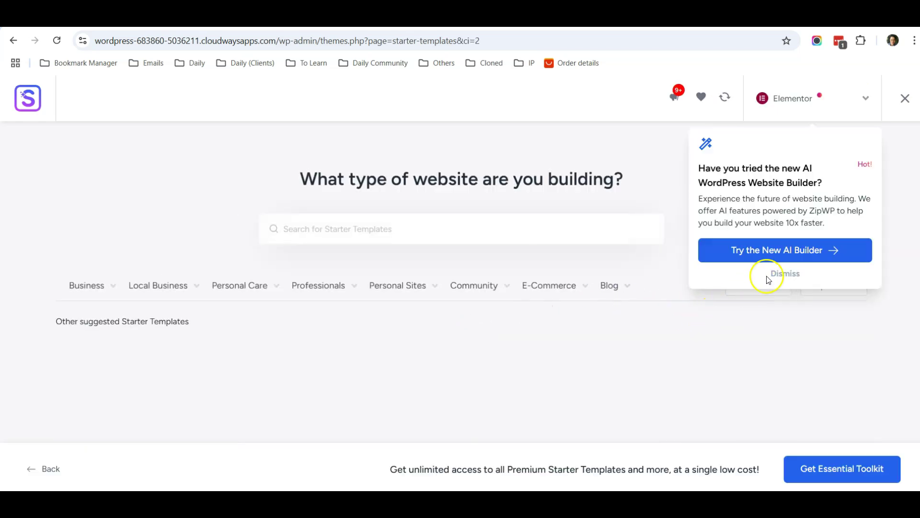
click(768, 276)
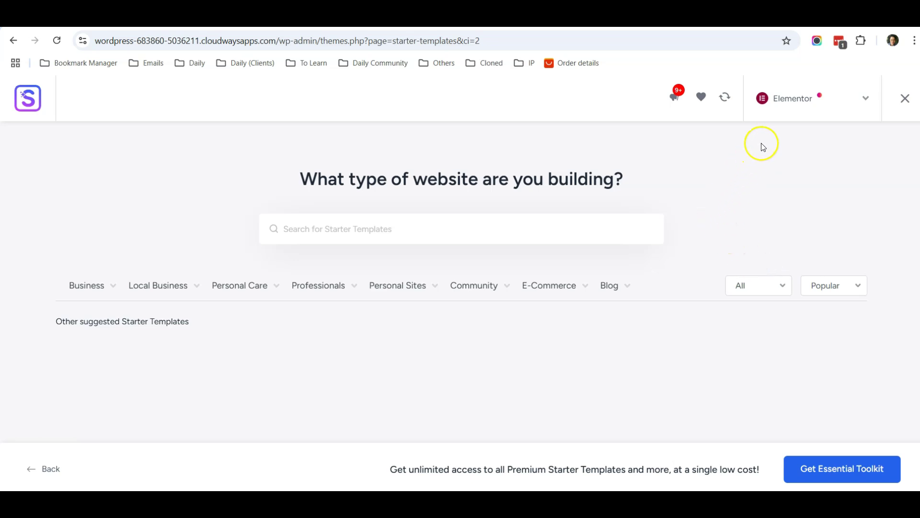
scroll(700, 192, down, 3)
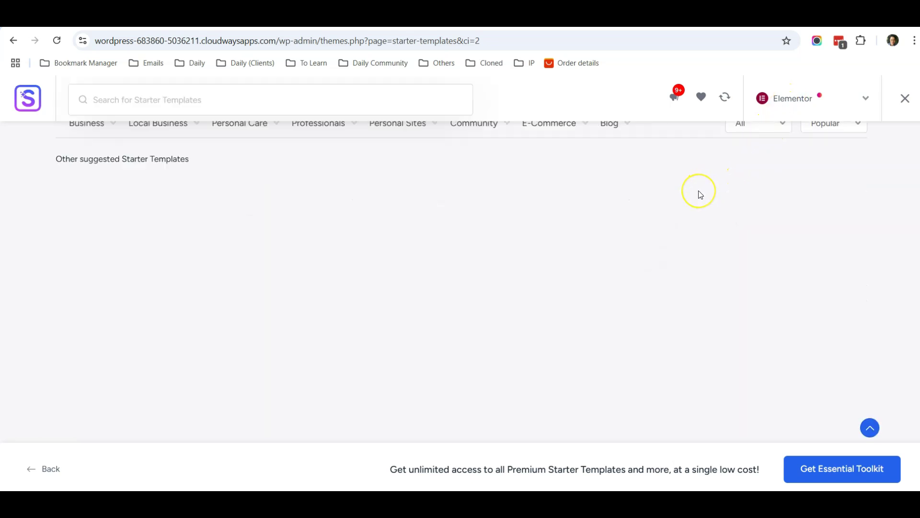
scroll(699, 193, up, 3)
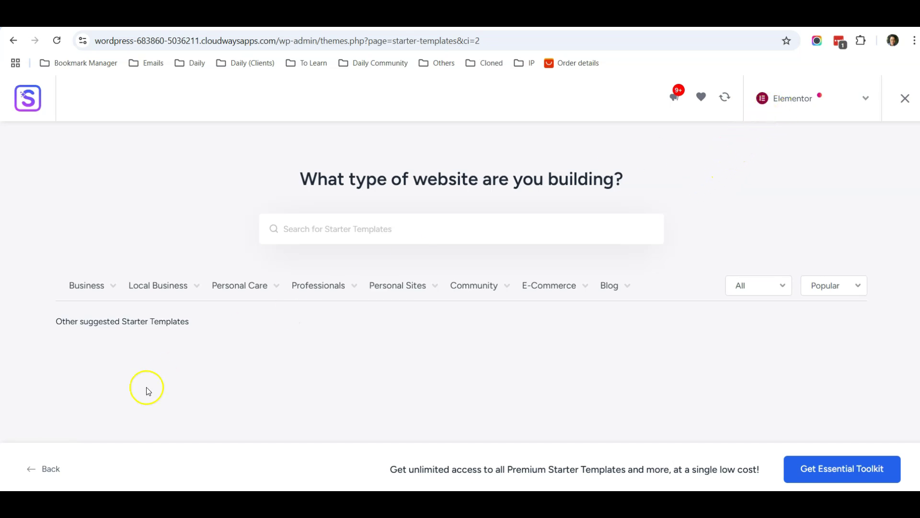
scroll(551, 343, down, 3)
scroll(550, 344, up, 3)
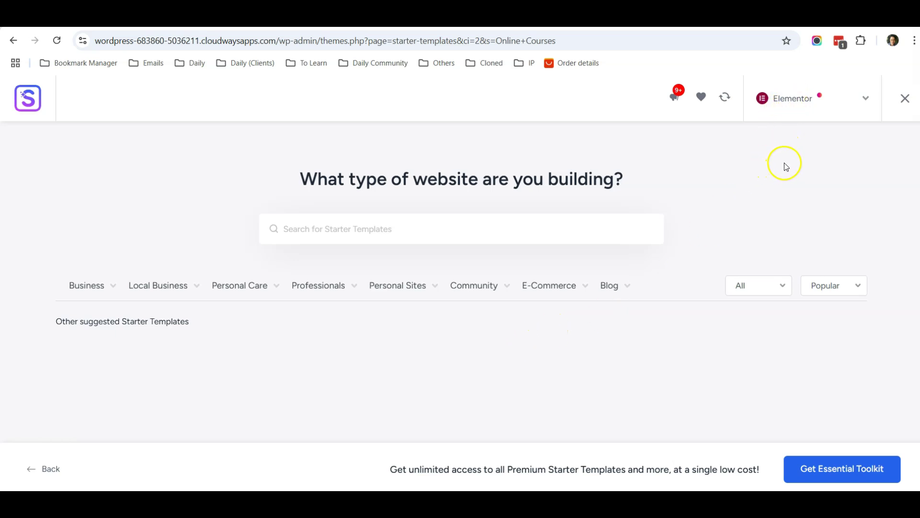
click(905, 99)
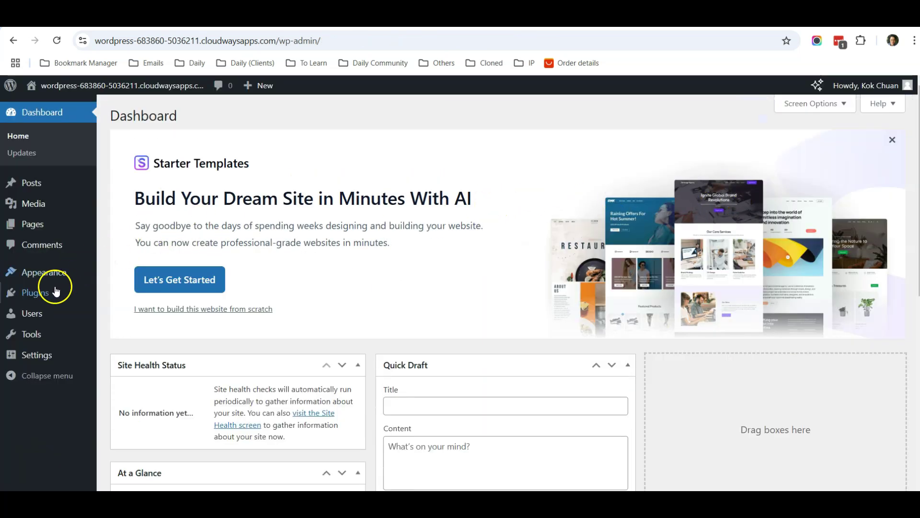
Install the Astra theme from the popular WordPress themes
mouse_move(43, 277)
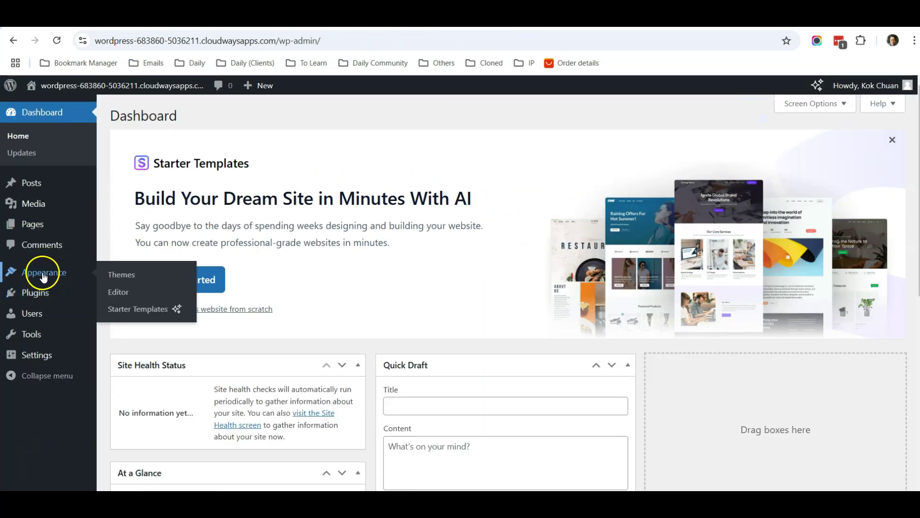
click(129, 277)
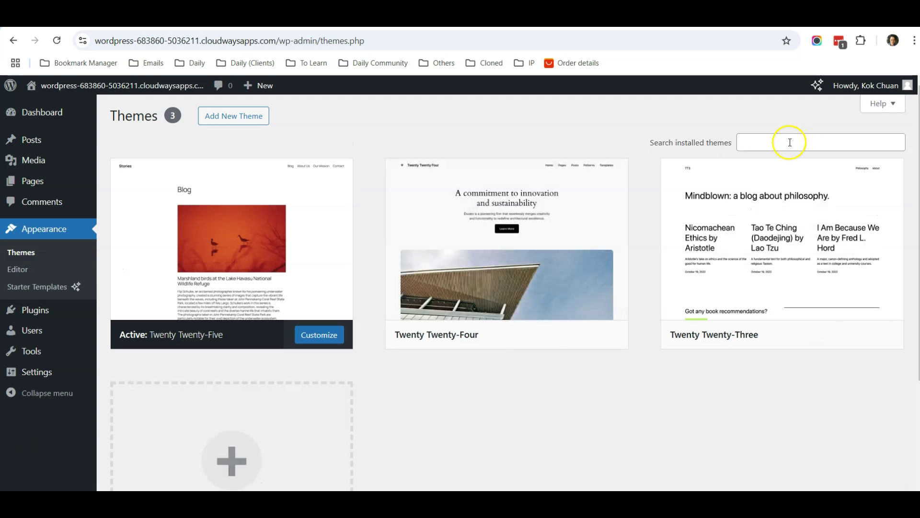
click(233, 116)
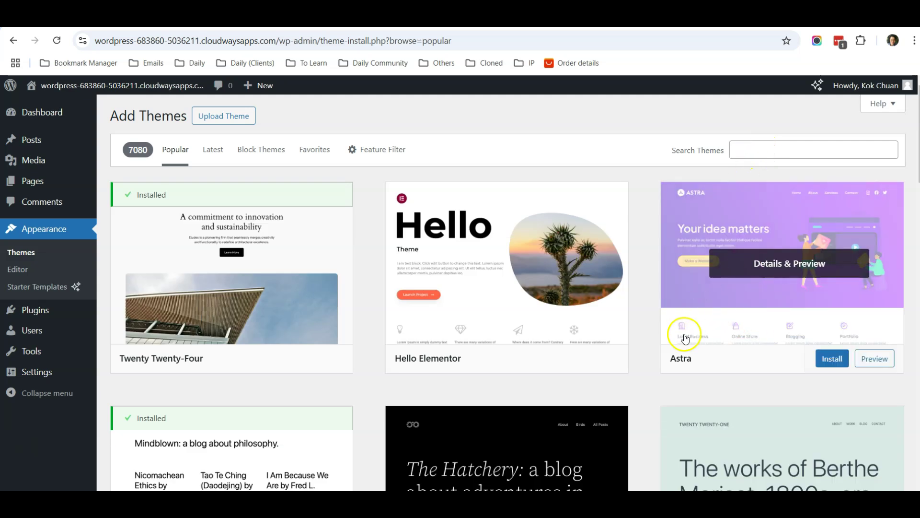
click(833, 360)
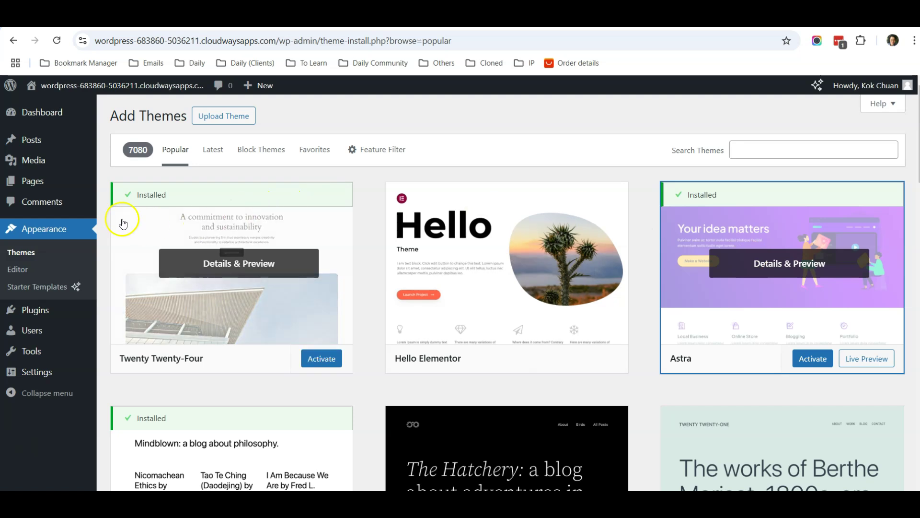
Open Starter Templates and choose to build with classic templates using the Elementor page builder
click(48, 288)
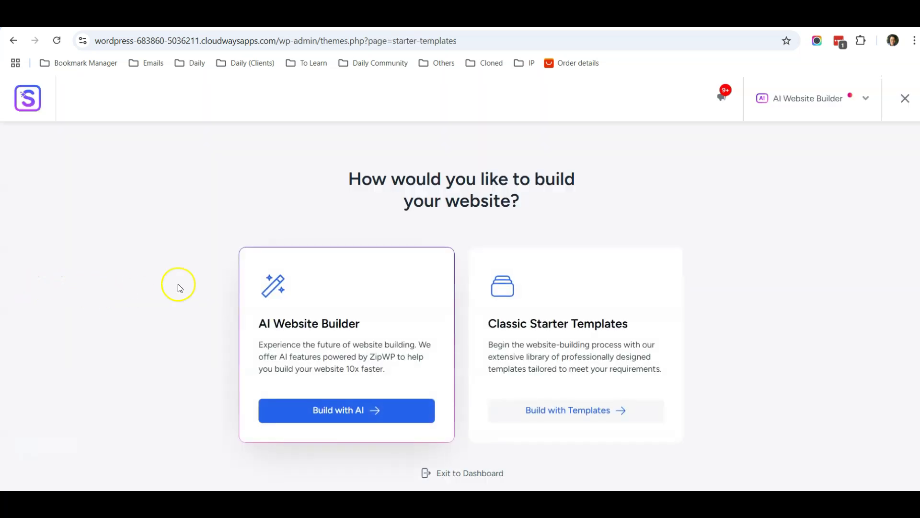
click(564, 415)
click(463, 339)
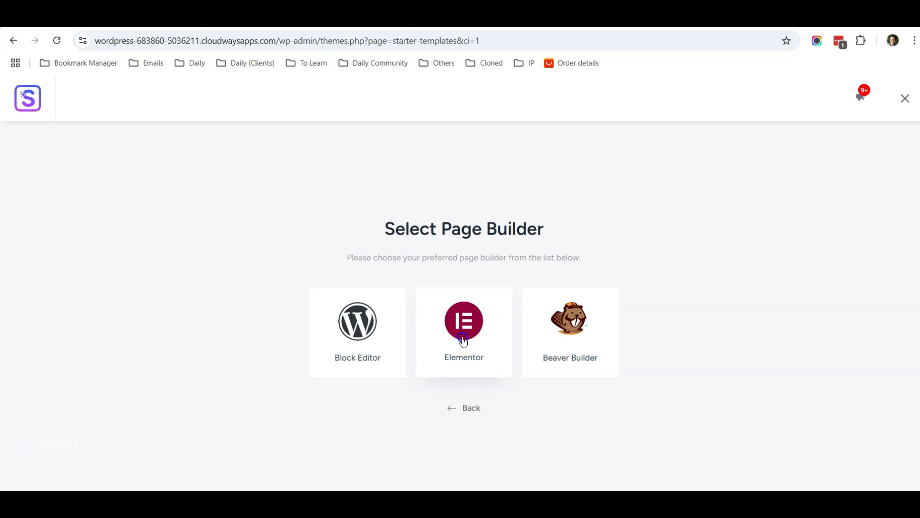
Glance through the starter templates and filter them by the E-Commerce category Clothing store
mouse_move(593, 286)
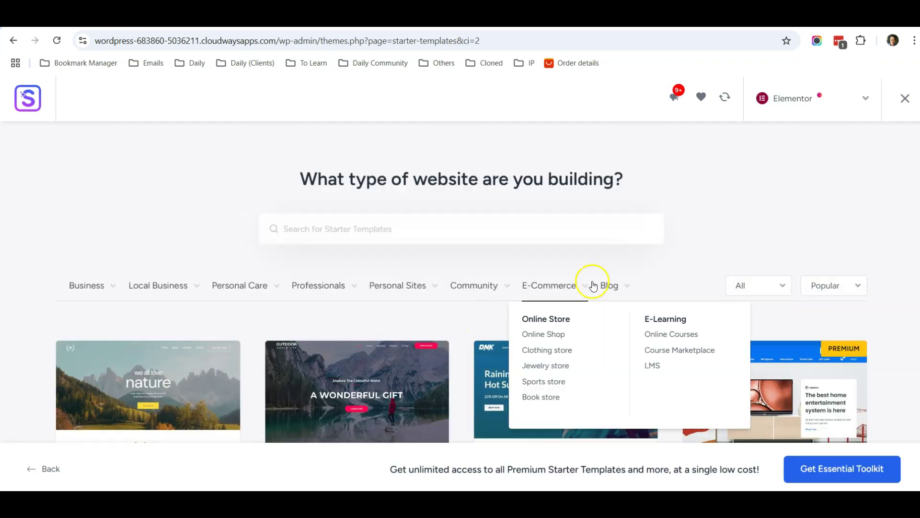
scroll(575, 259, down, 5)
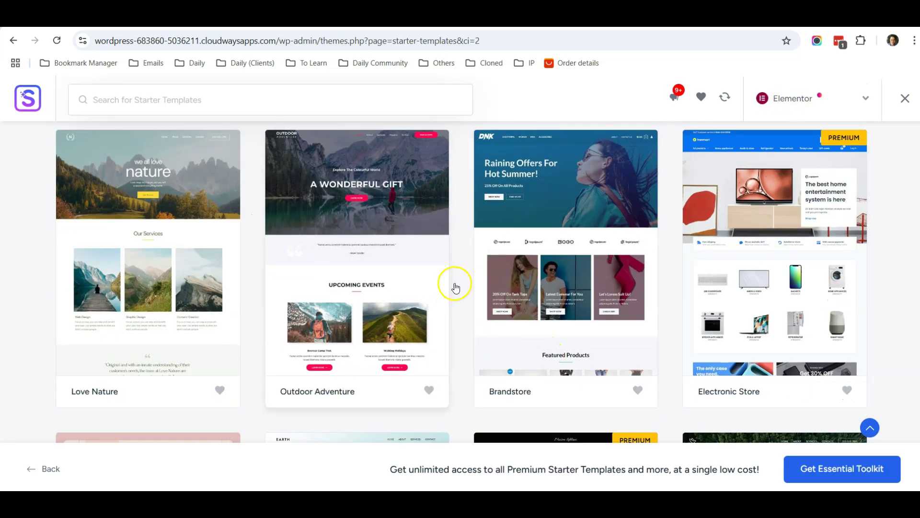
scroll(456, 287, up, 5)
mouse_move(464, 292)
mouse_move(551, 291)
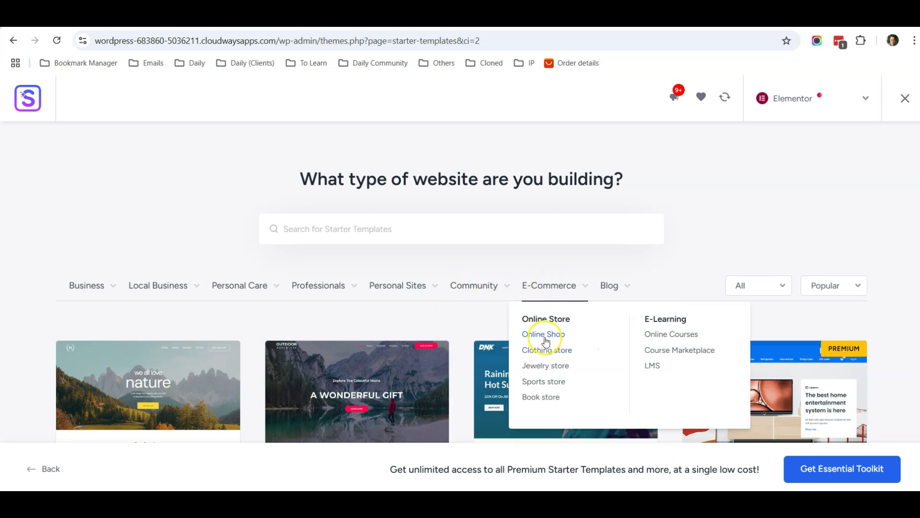
click(544, 356)
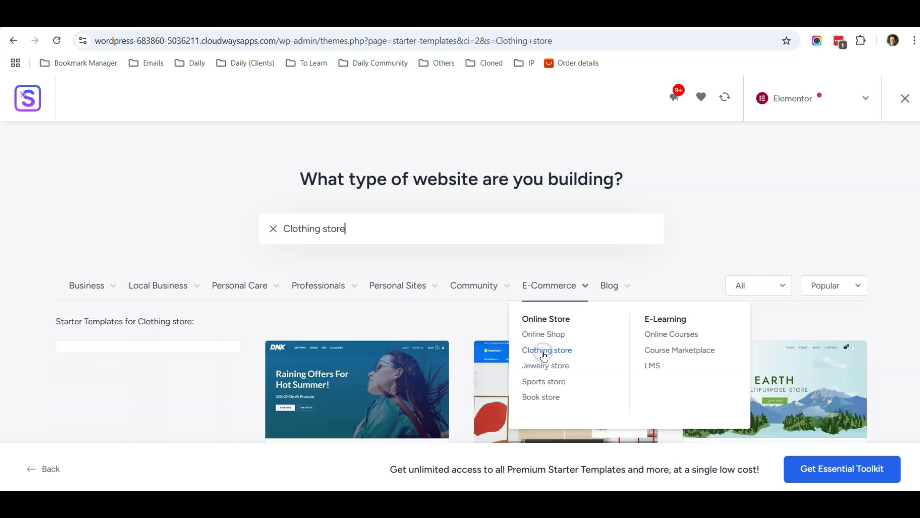
Examine the Clothing store starter templates, comparing their designs and which ones are premium
scroll(685, 241, down, 3)
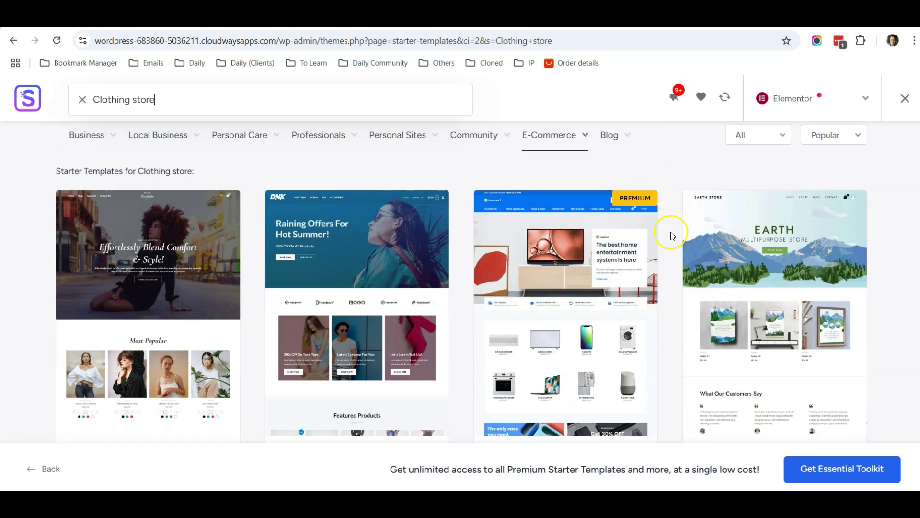
scroll(670, 234, down, 4)
scroll(666, 233, up, 2)
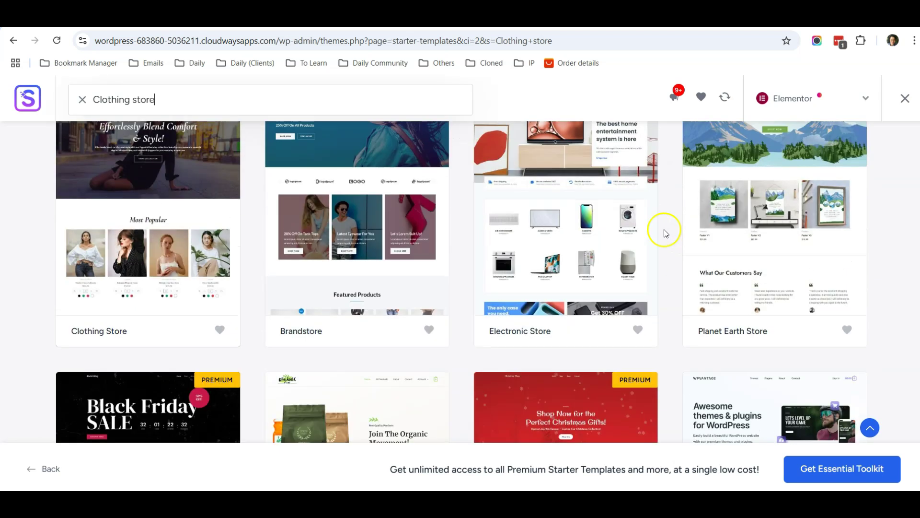
scroll(666, 234, up, 3)
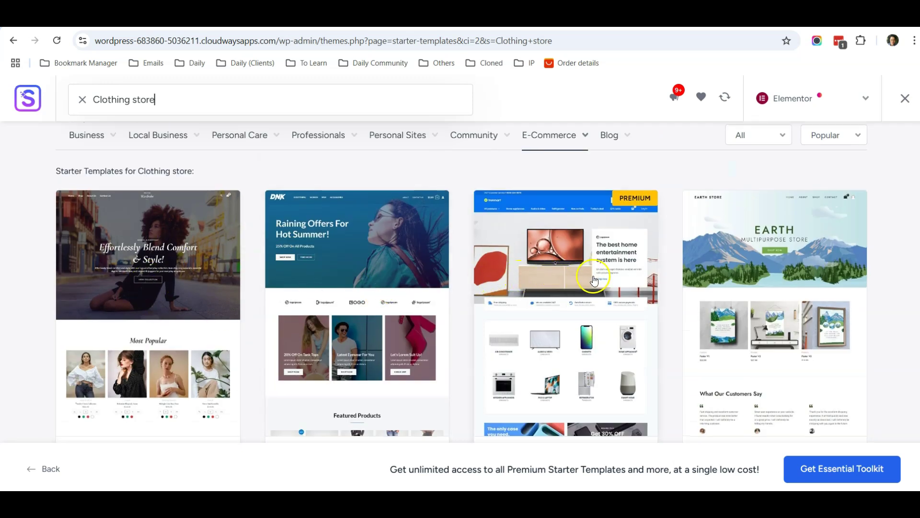
scroll(669, 264, down, 5)
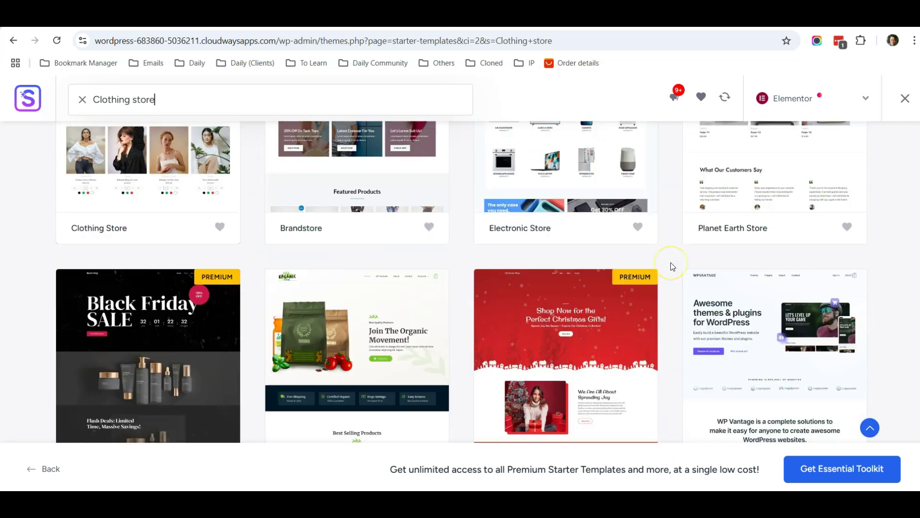
scroll(673, 267, up, 8)
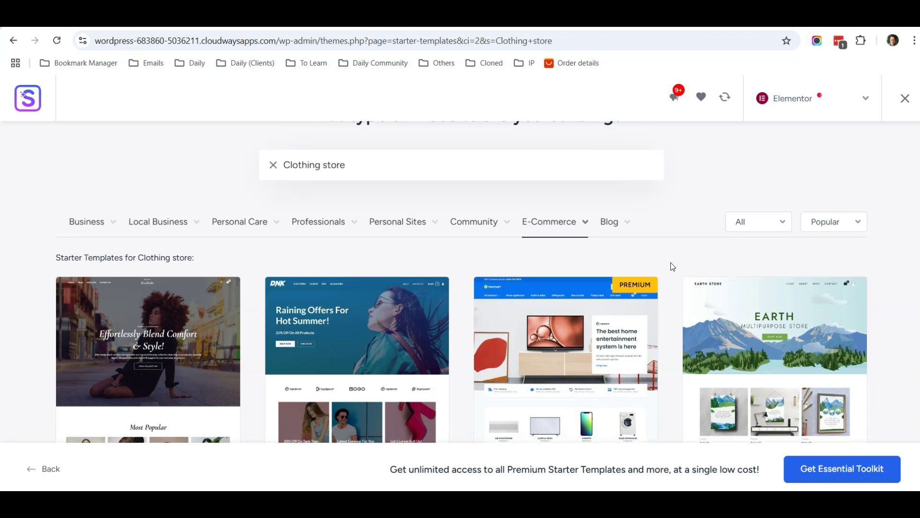
scroll(673, 267, down, 5)
scroll(670, 263, up, 1)
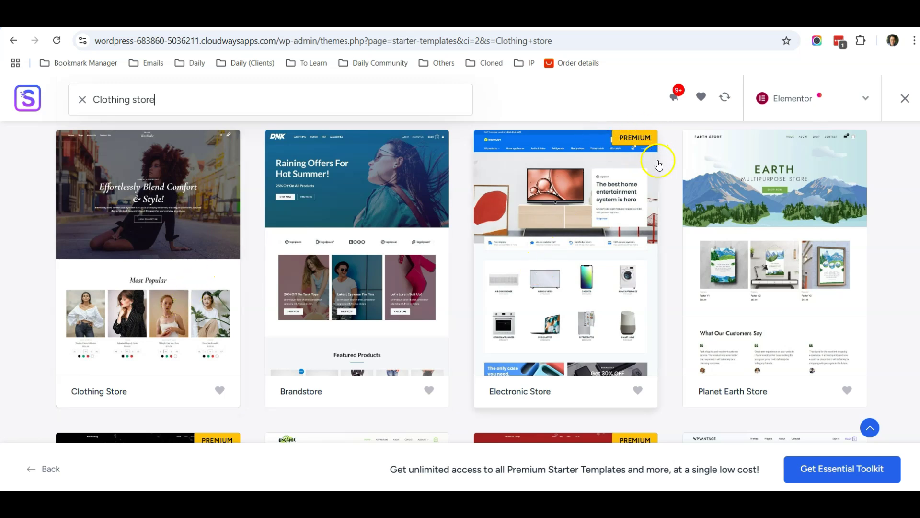
Browse further through the store starter templates and select the free Skin Cleanser Store template
scroll(673, 206, down, 5)
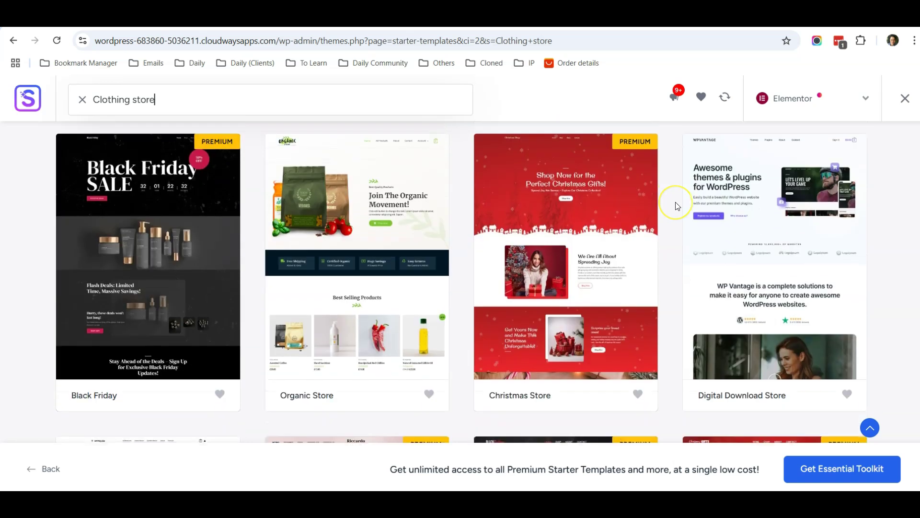
scroll(676, 206, down, 10)
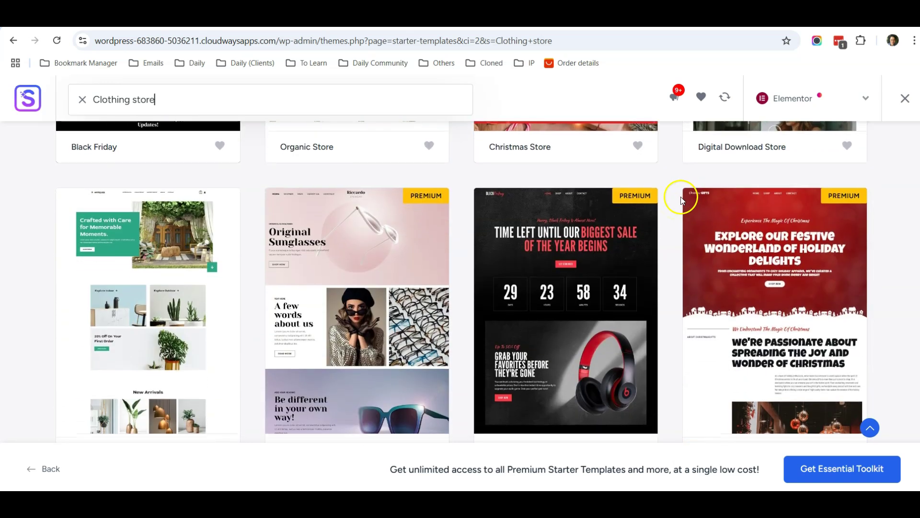
scroll(683, 200, down, 20)
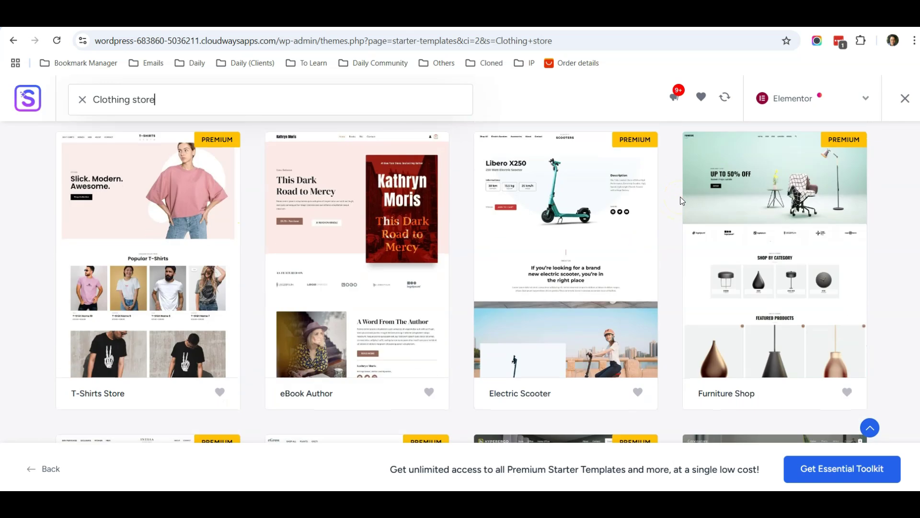
scroll(683, 200, down, 3)
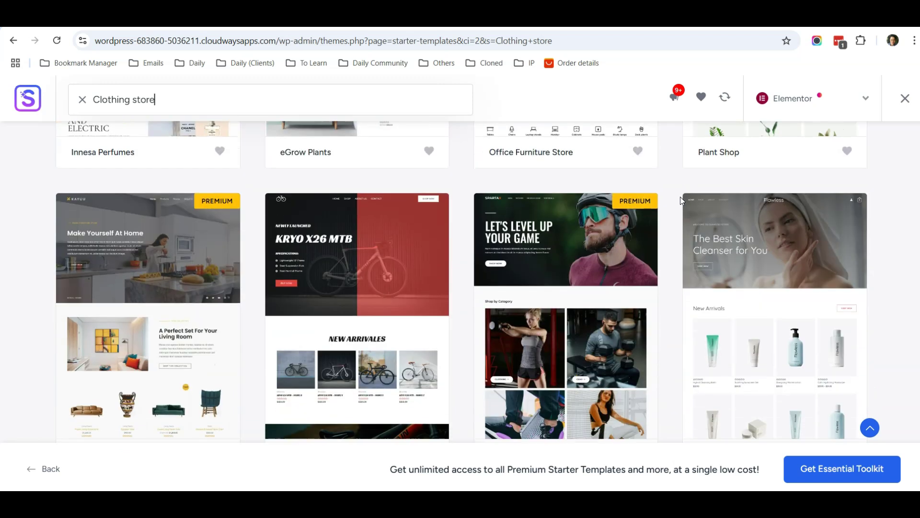
scroll(683, 201, down, 1)
scroll(683, 200, up, 1)
scroll(683, 200, down, 1)
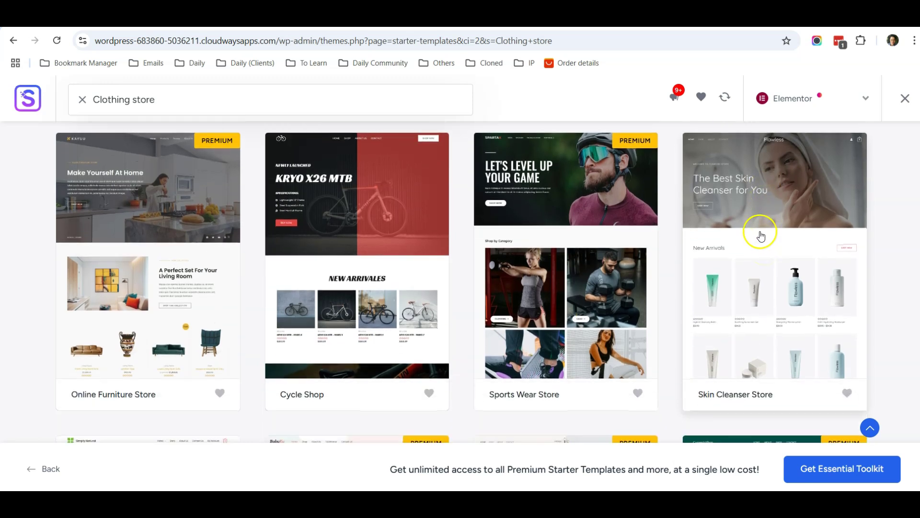
click(765, 249)
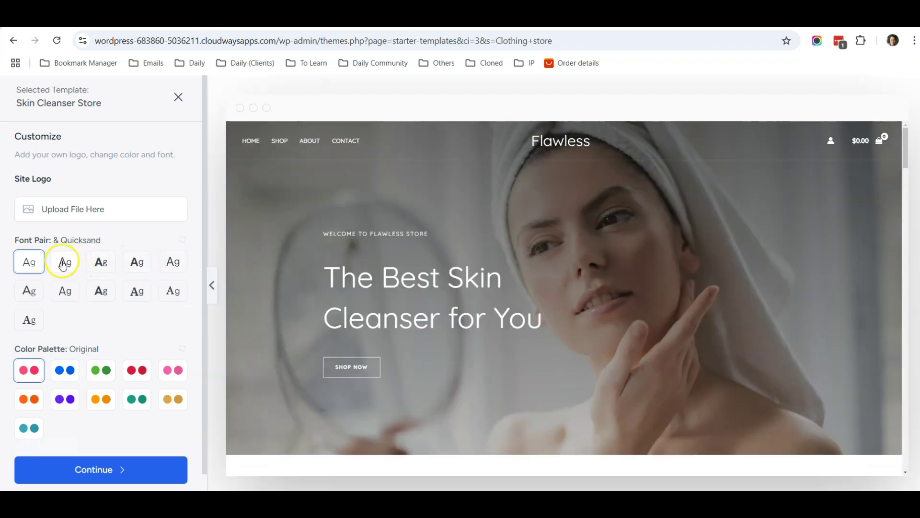
Try the Lexend & DM Sans, Work Sans & Inter, and Inter & Poppins font pairs before restoring the original Quicksand pair
click(97, 266)
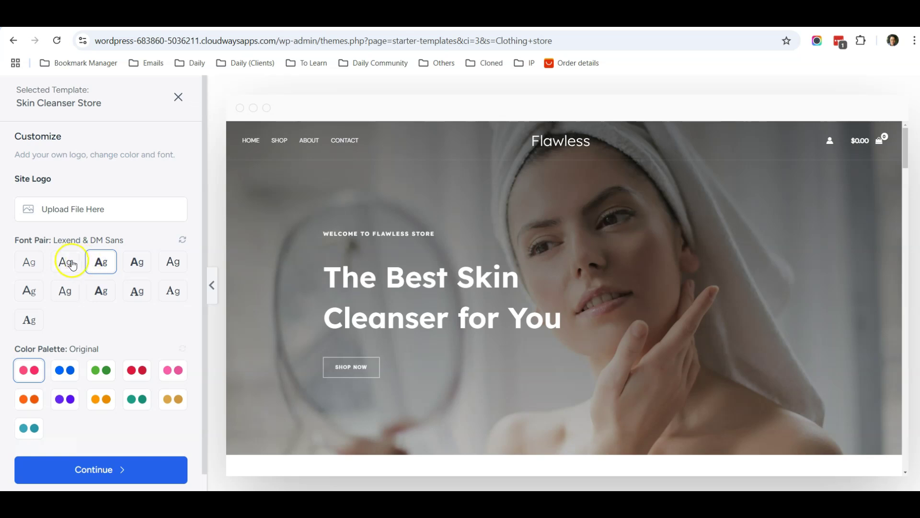
click(137, 262)
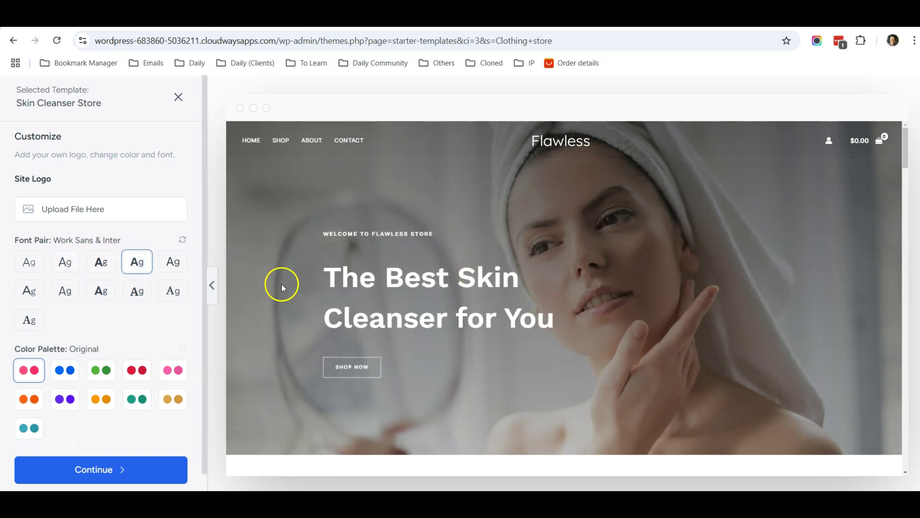
click(175, 268)
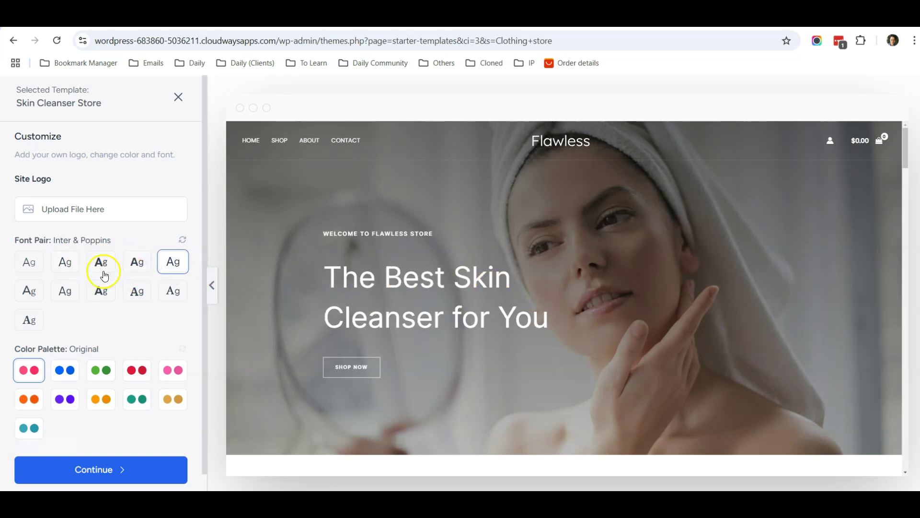
click(29, 270)
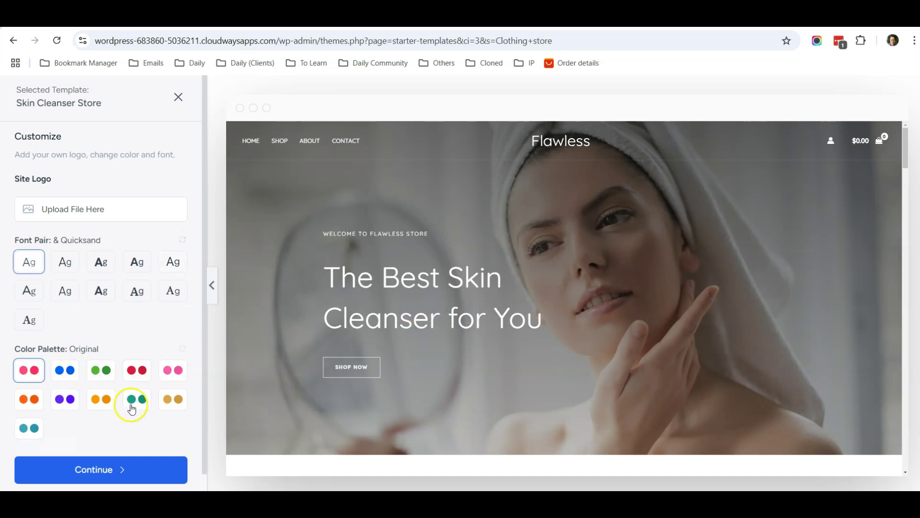
Continue with the original fonts and colors and accept the preselected Page Builder, Contact Form and eCommerce features
click(125, 468)
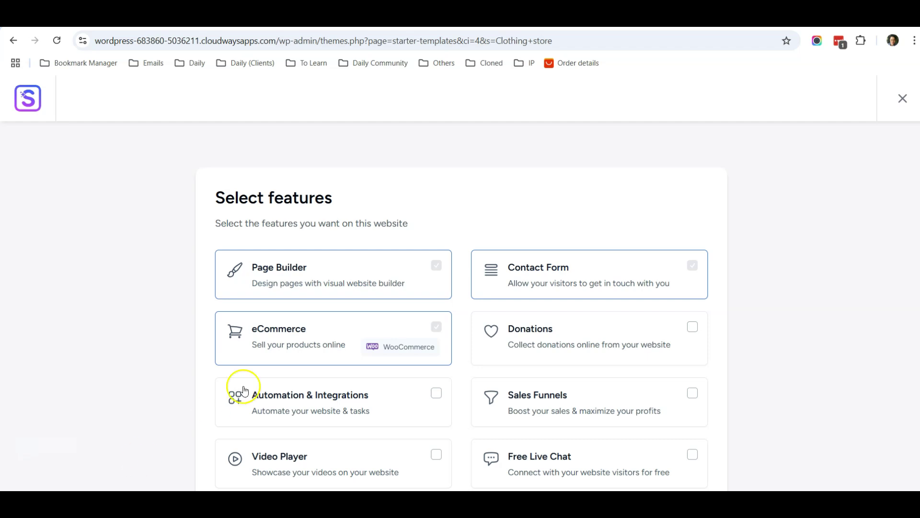
scroll(335, 278, down, 1)
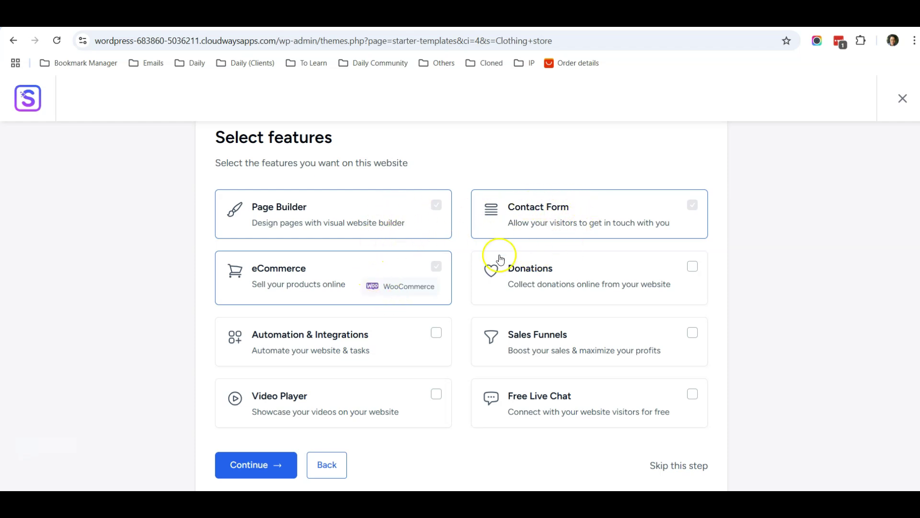
scroll(336, 345, down, 1)
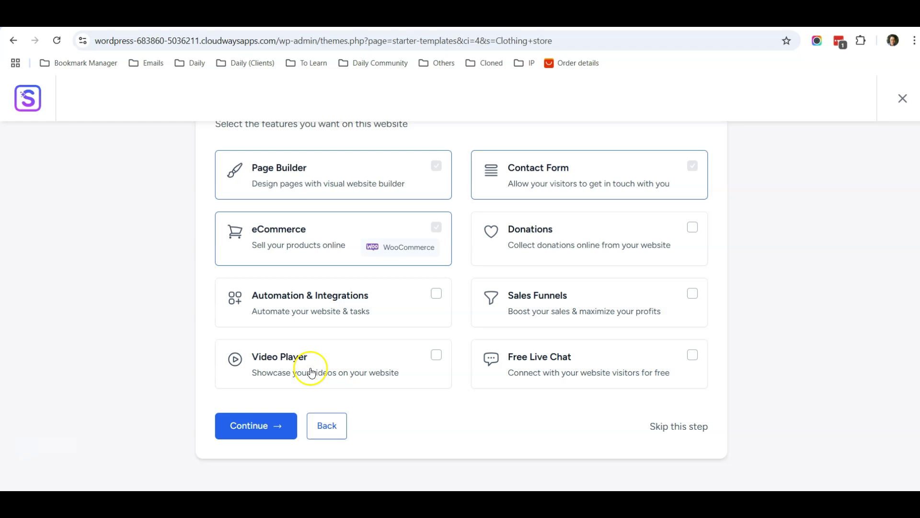
click(253, 426)
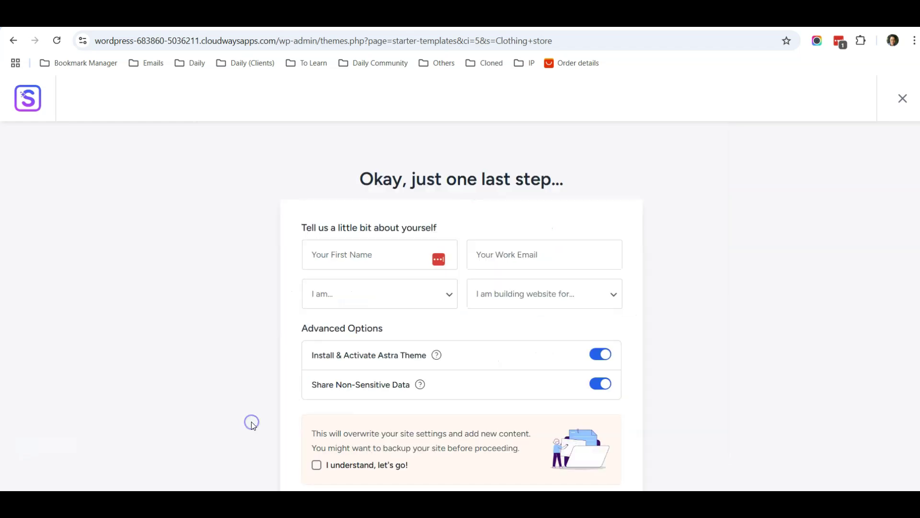
Fill in the first name and work email, setting the experience level to Intermediate and the website's recipient to Myself/My Company
click(371, 260)
click(376, 287)
click(524, 246)
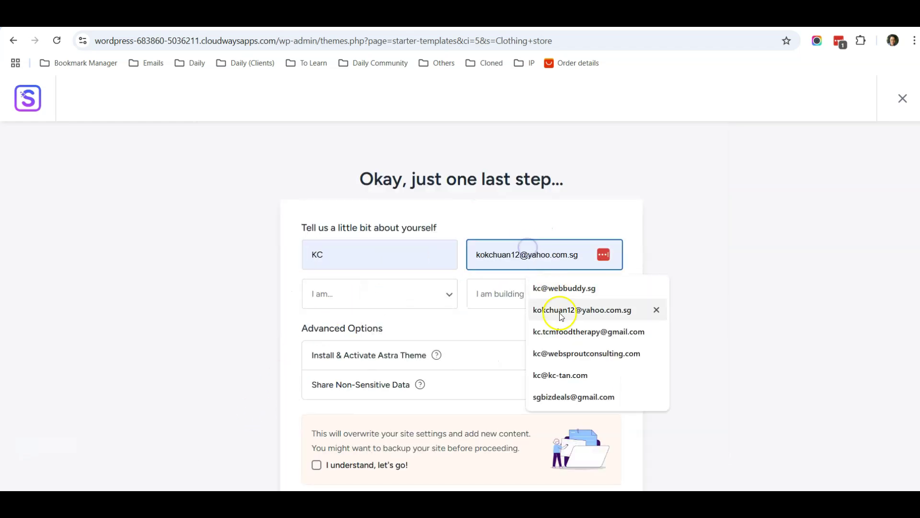
click(577, 375)
click(395, 300)
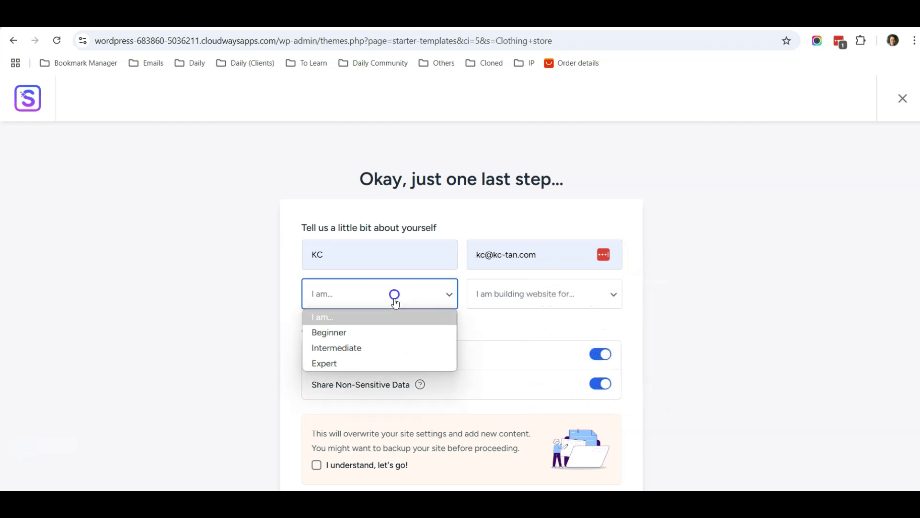
click(390, 347)
click(555, 296)
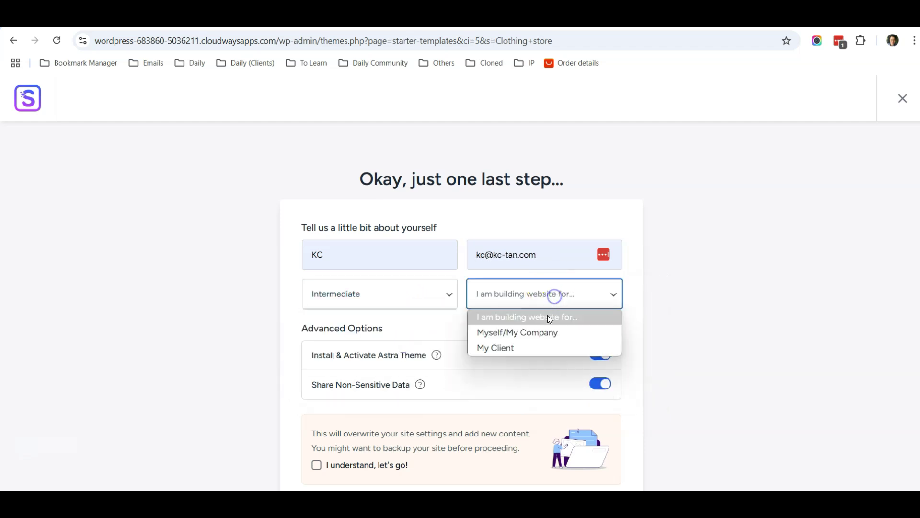
click(540, 333)
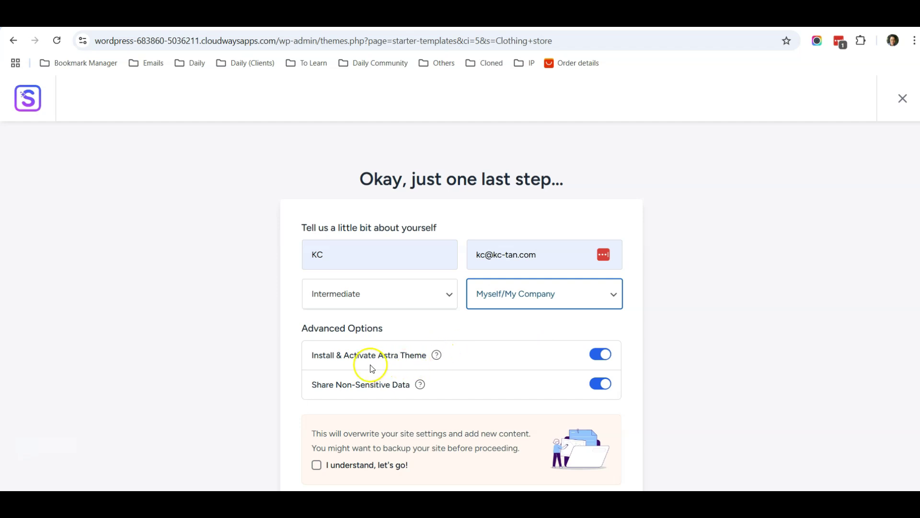
Disable Astra theme installation and non-sensitive data sharing, accept the overwrite notice, and submit the form to build the website
click(599, 355)
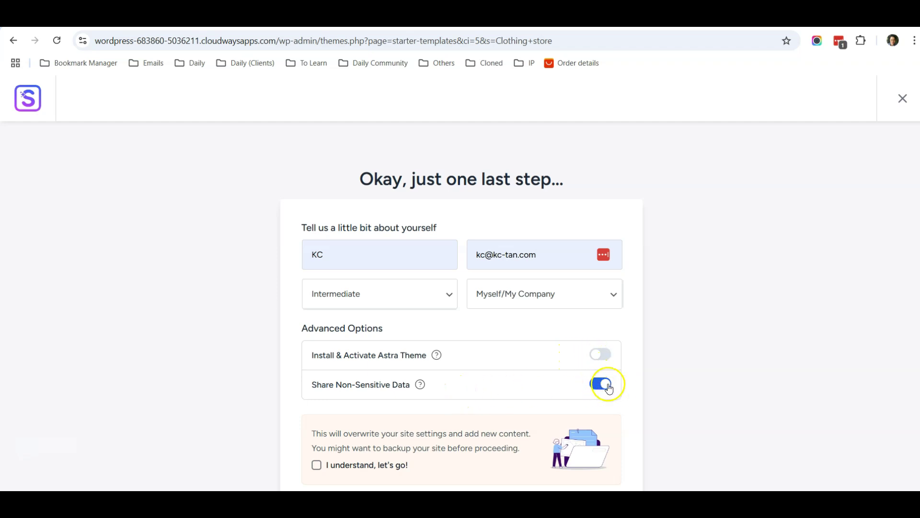
scroll(676, 328, down, 3)
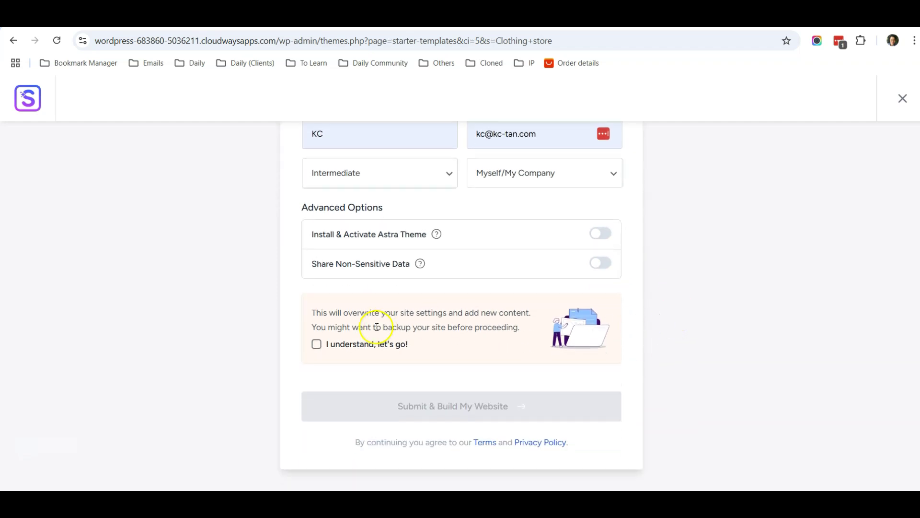
click(316, 345)
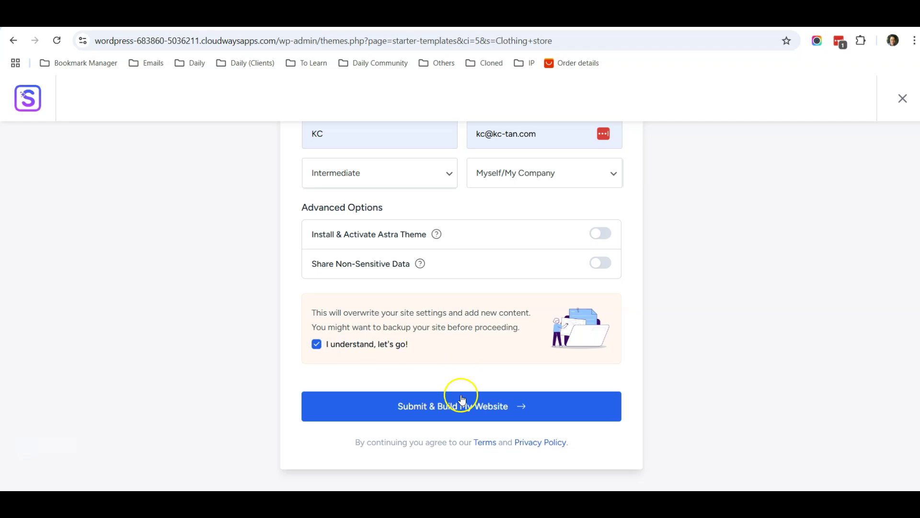
click(444, 408)
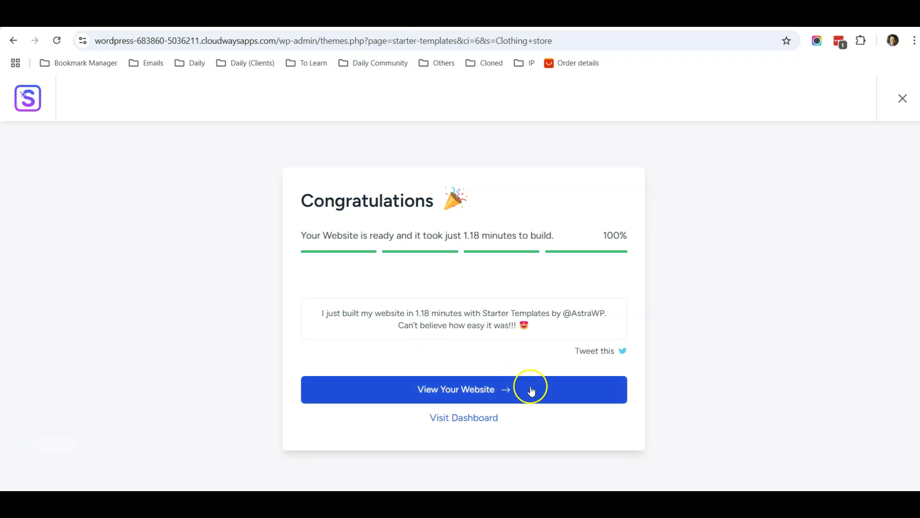
View the newly built website and look through its home page banner and New Arrivals products
click(471, 394)
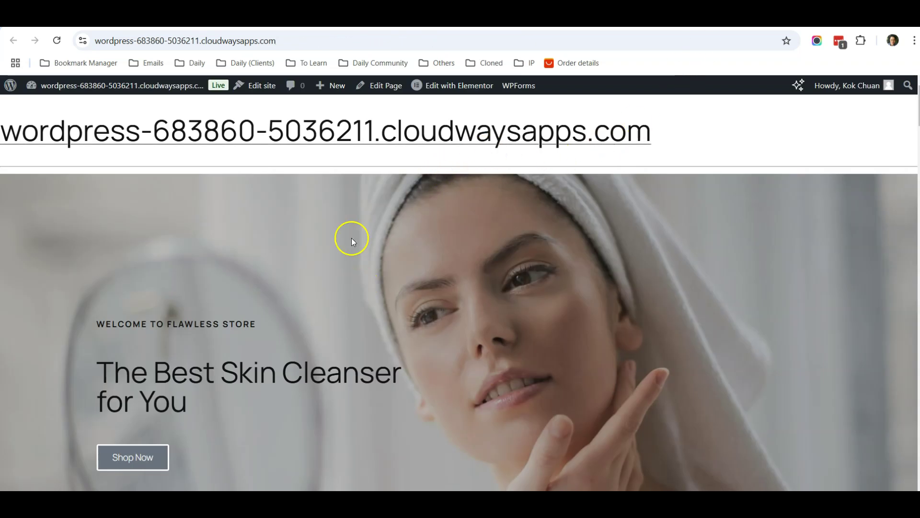
scroll(323, 269, down, 15)
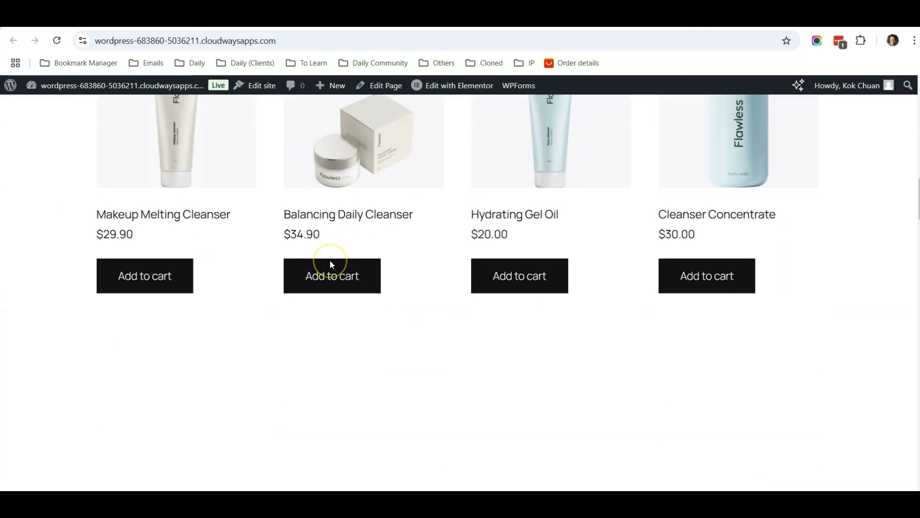
scroll(330, 264, down, 5)
scroll(330, 264, up, 10)
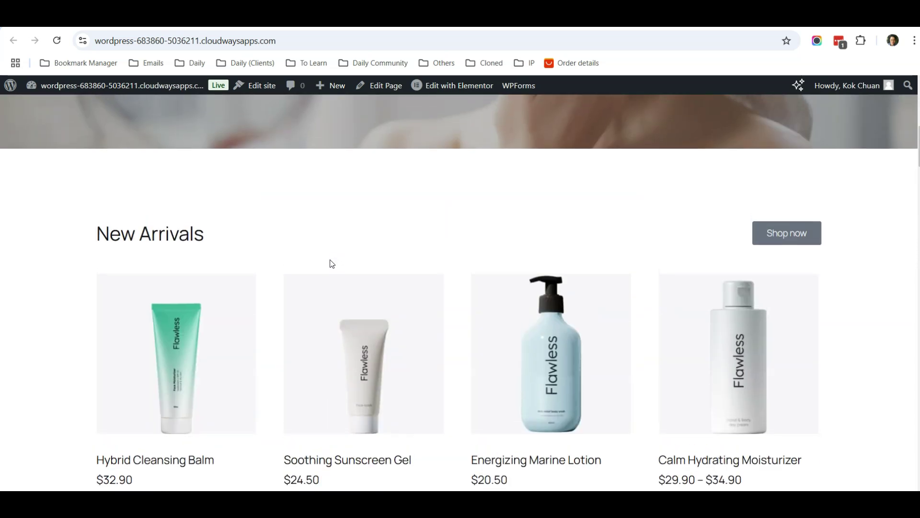
scroll(330, 263, up, 10)
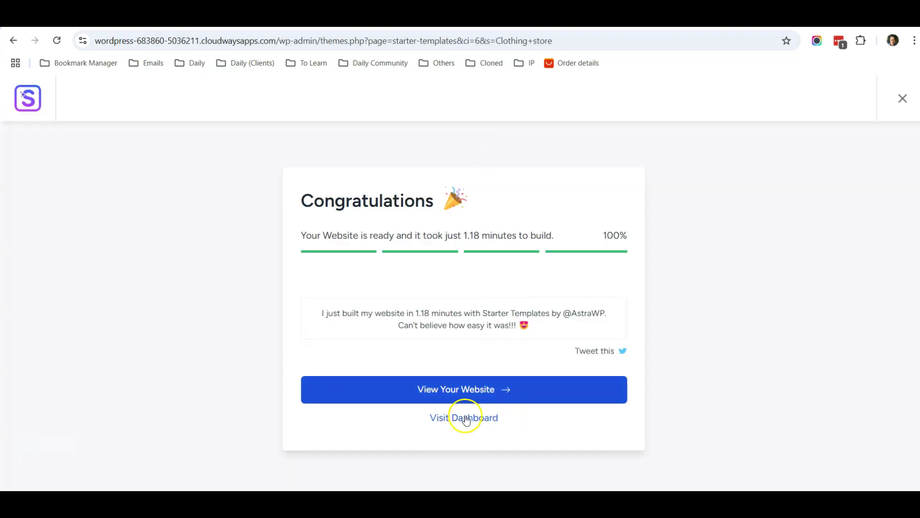
Activate the Astra theme among the installed themes in the WordPress dashboard and dismiss the Starter Templates survey
click(458, 418)
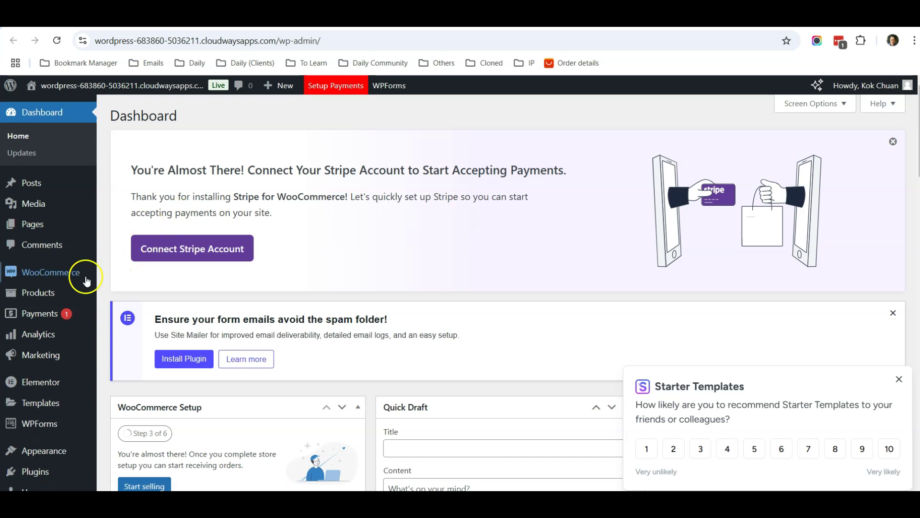
scroll(82, 277, down, 3)
mouse_move(74, 284)
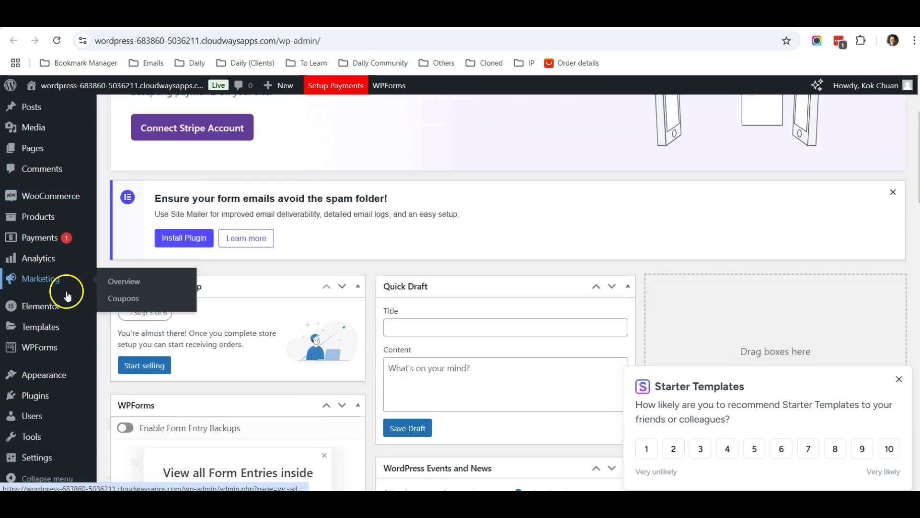
mouse_move(56, 373)
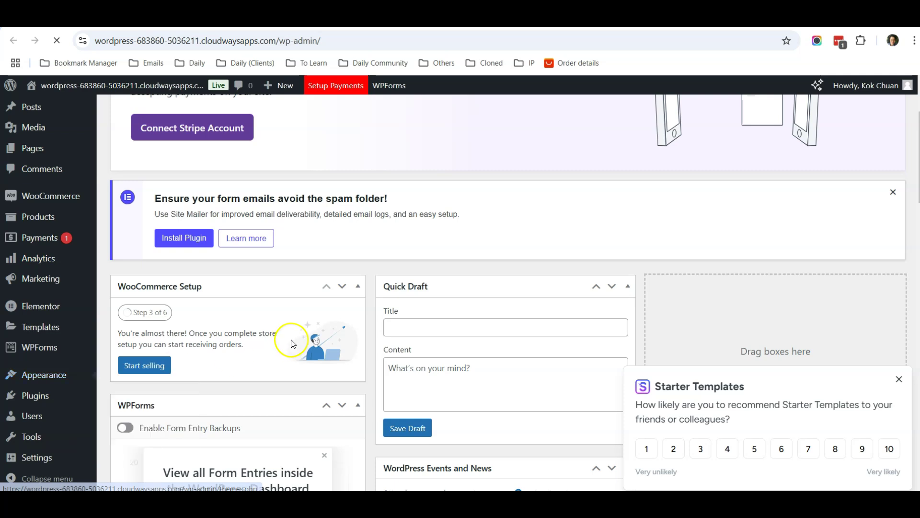
scroll(364, 302, down, 4)
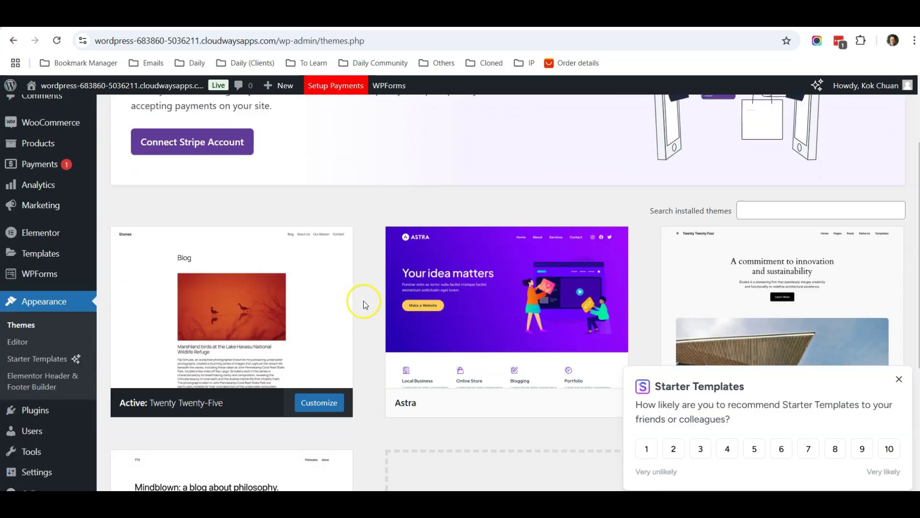
click(537, 328)
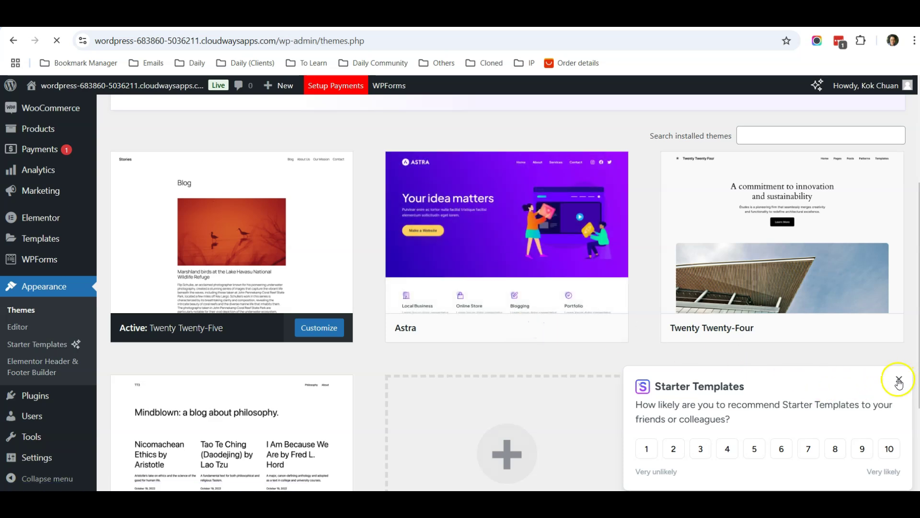
scroll(300, 311, down, 4)
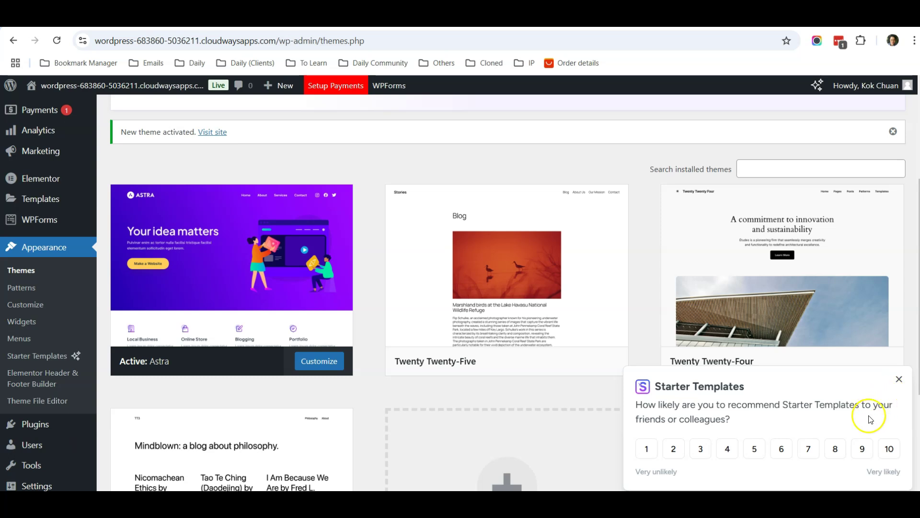
click(901, 382)
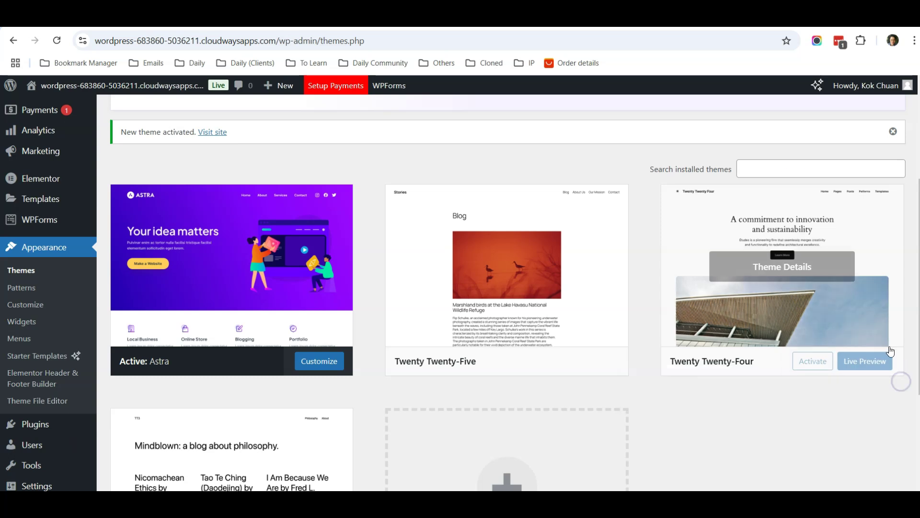
Return to the live site and reload its home page to check the design with the Astra theme active
click(719, 19)
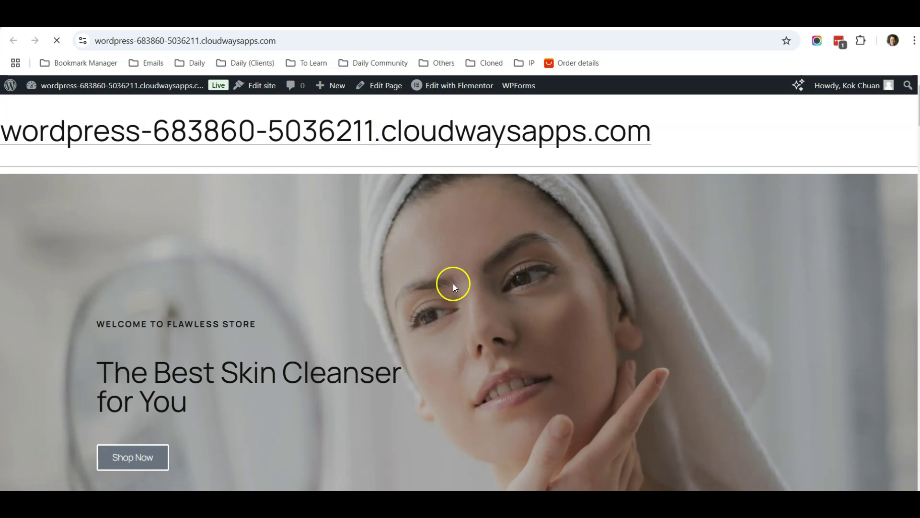
scroll(527, 192, down, 3)
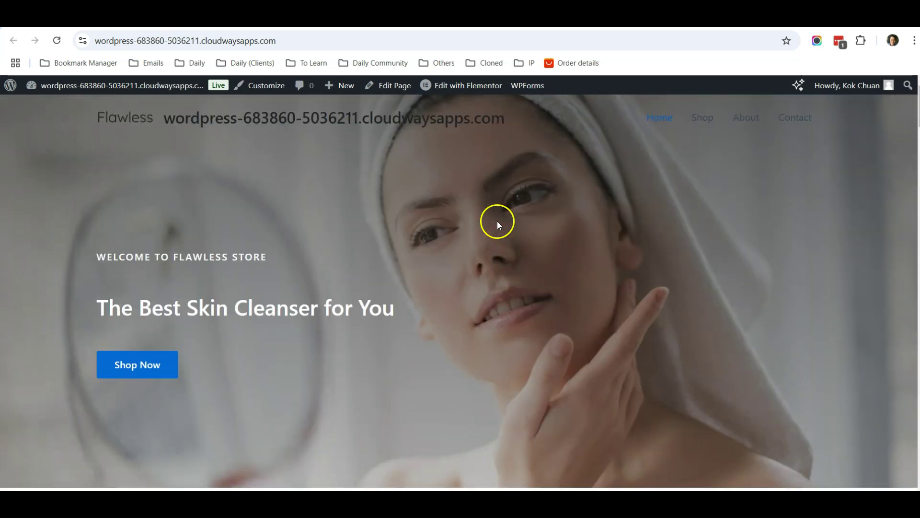
Look through the live home page, from the banner and New Arrivals to the Most Loved by the Customers products
scroll(497, 220, down, 9)
scroll(493, 220, down, 20)
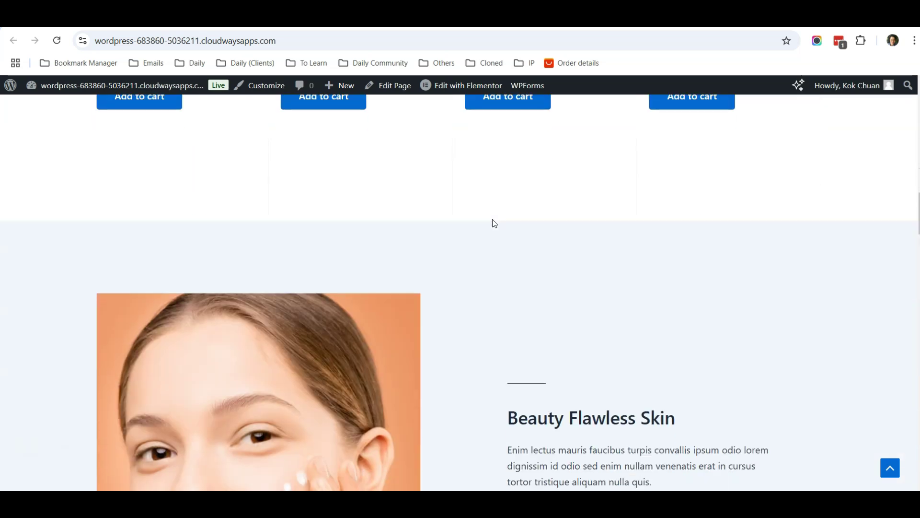
scroll(493, 220, down, 15)
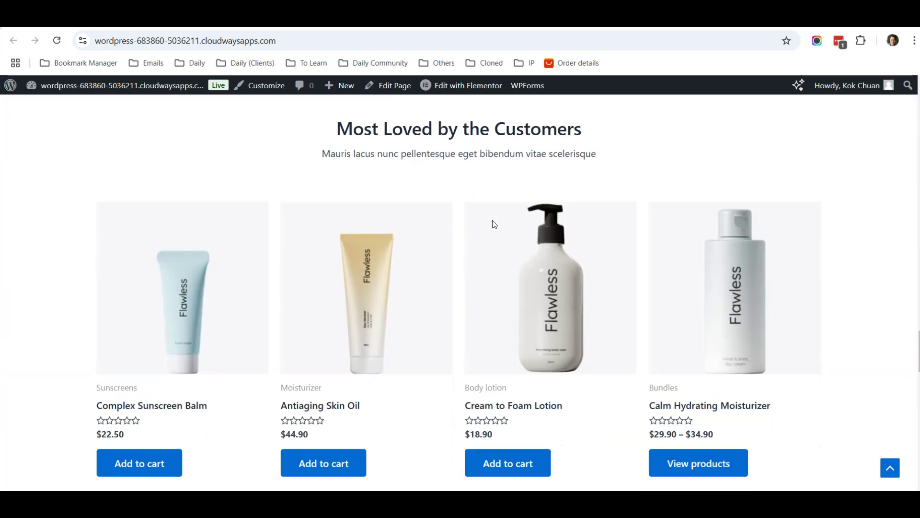
scroll(493, 224, up, 5)
scroll(494, 225, up, 15)
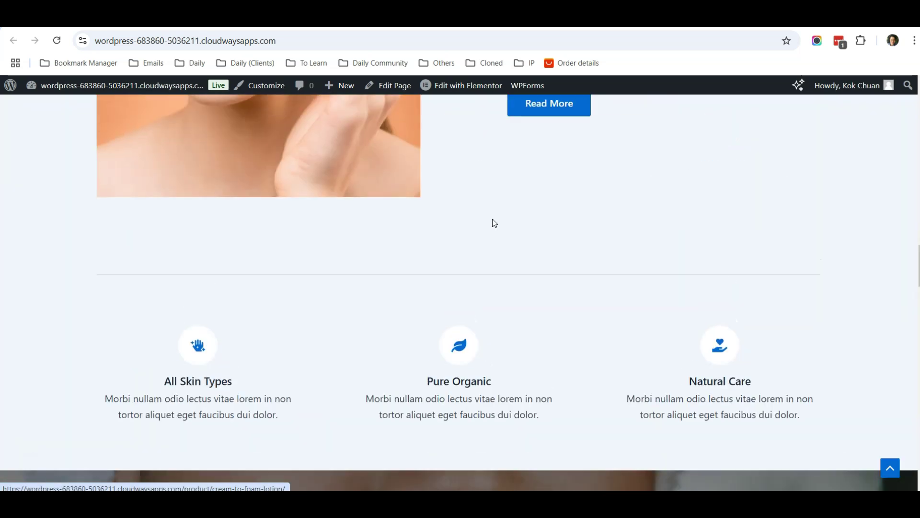
scroll(493, 218, up, 10)
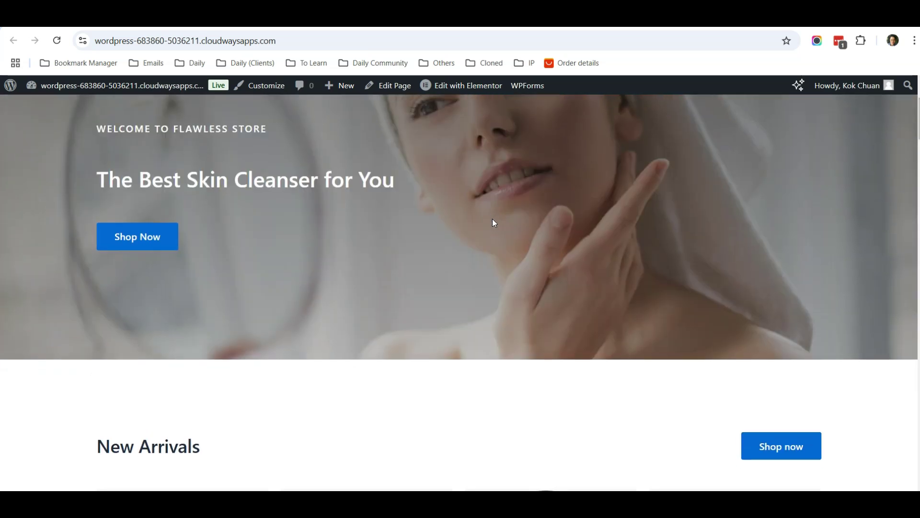
scroll(493, 218, down, 8)
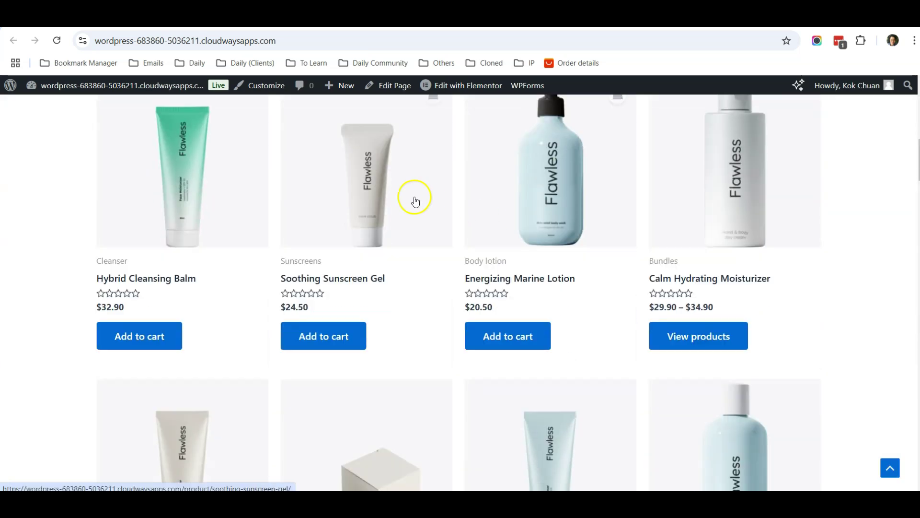
scroll(682, 212, down, 4)
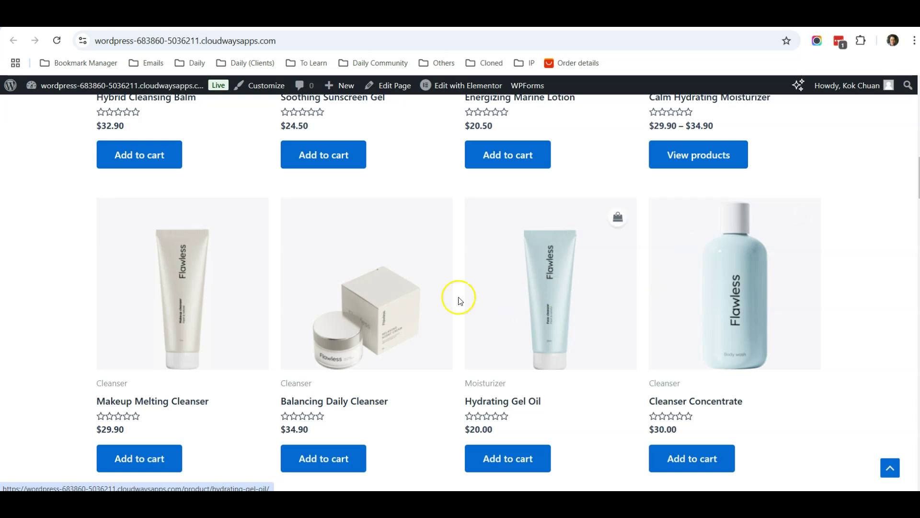
scroll(175, 262, up, 5)
scroll(705, 264, down, 5)
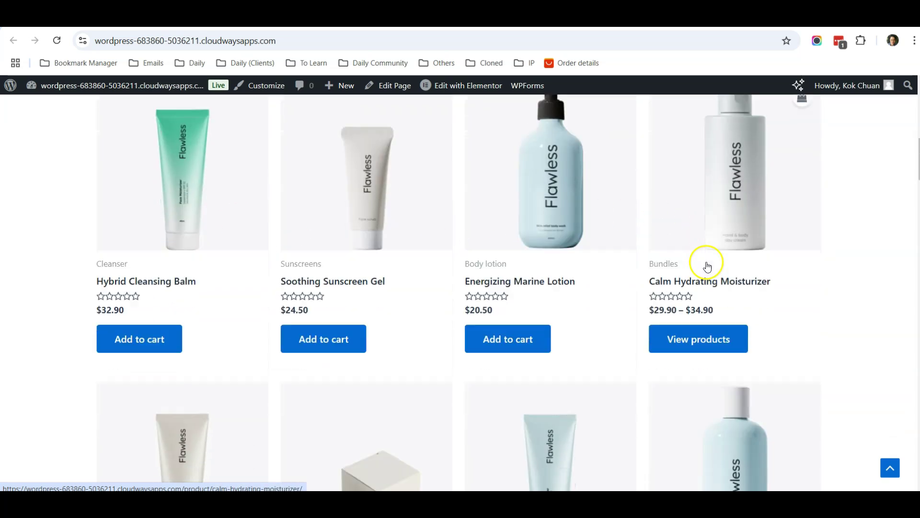
scroll(291, 312, up, 4)
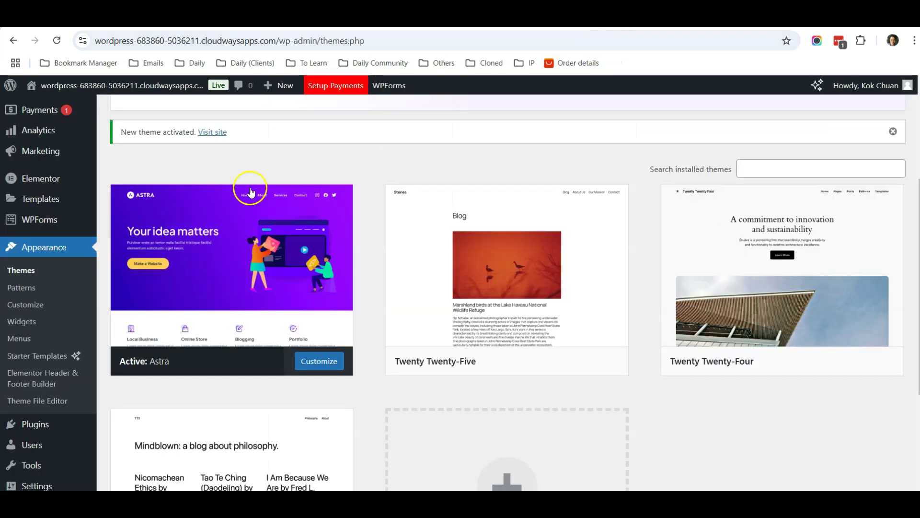
Open the full WooCommerce product list in the WordPress dashboard and look through the imported demo products
scroll(38, 221, up, 3)
mouse_move(43, 209)
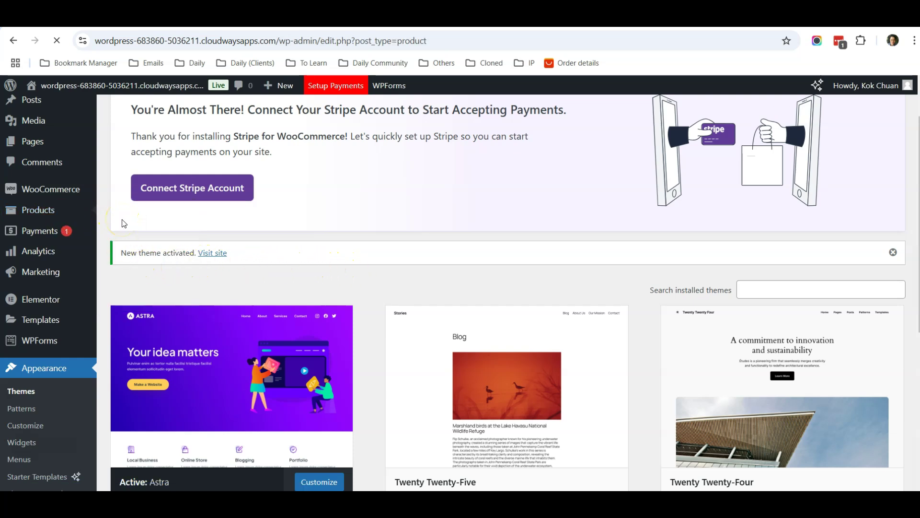
scroll(291, 295, down, 8)
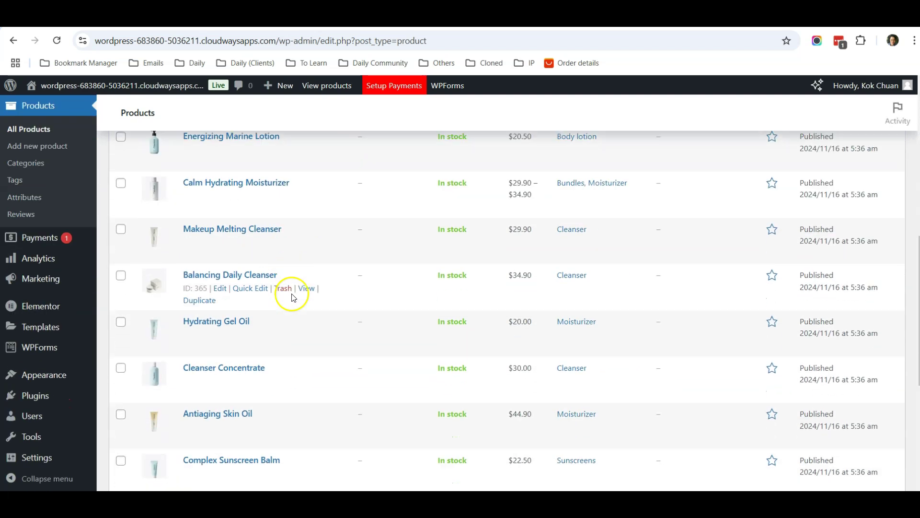
scroll(293, 294, down, 4)
scroll(294, 294, up, 11)
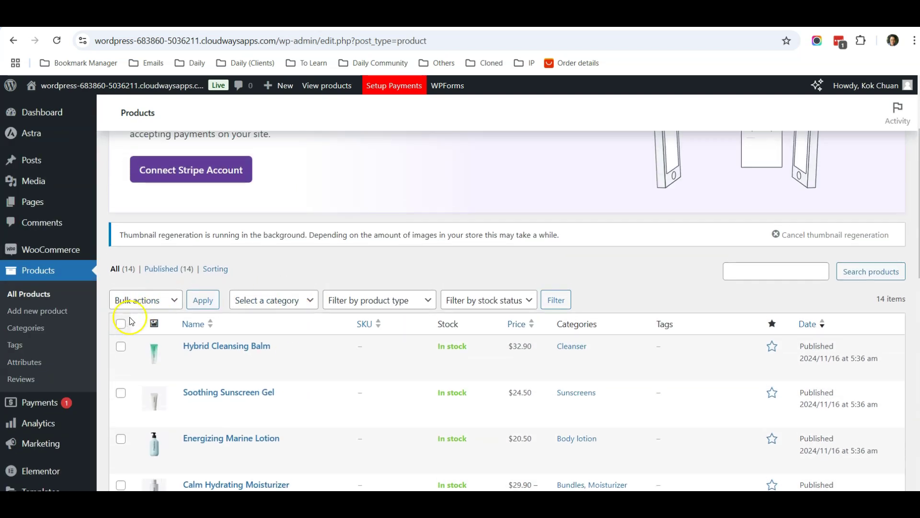
click(154, 300)
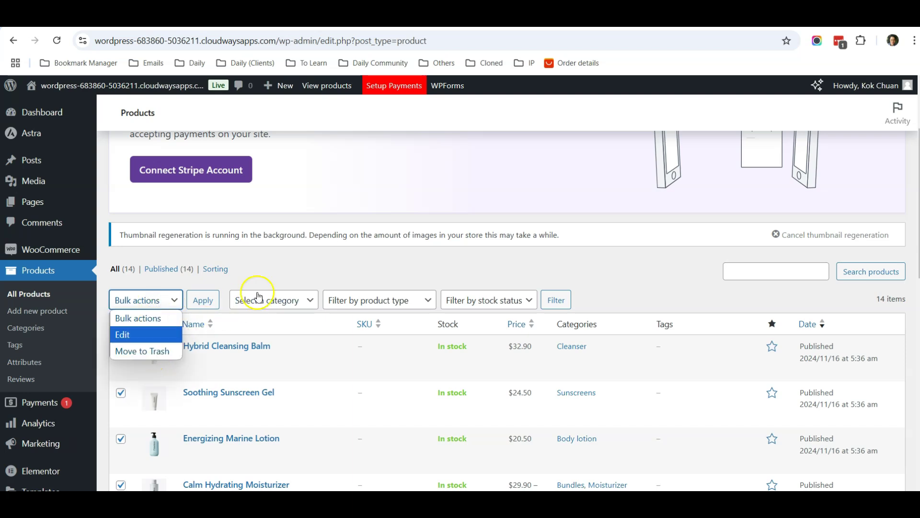
click(303, 267)
click(121, 325)
click(121, 325)
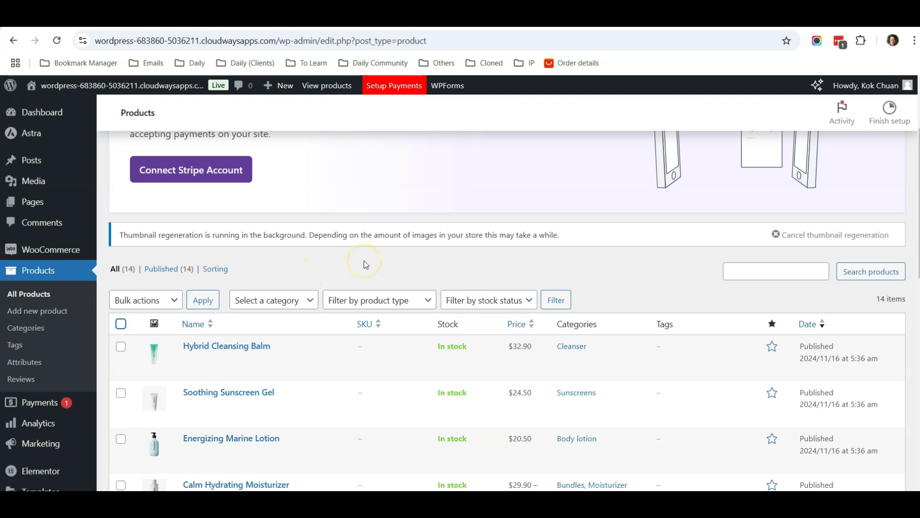
Open the page for adding new plugins and search the plugin directory for "blanka"
mouse_move(287, 364)
scroll(59, 298, down, 3)
mouse_move(62, 301)
scroll(62, 311, down, 3)
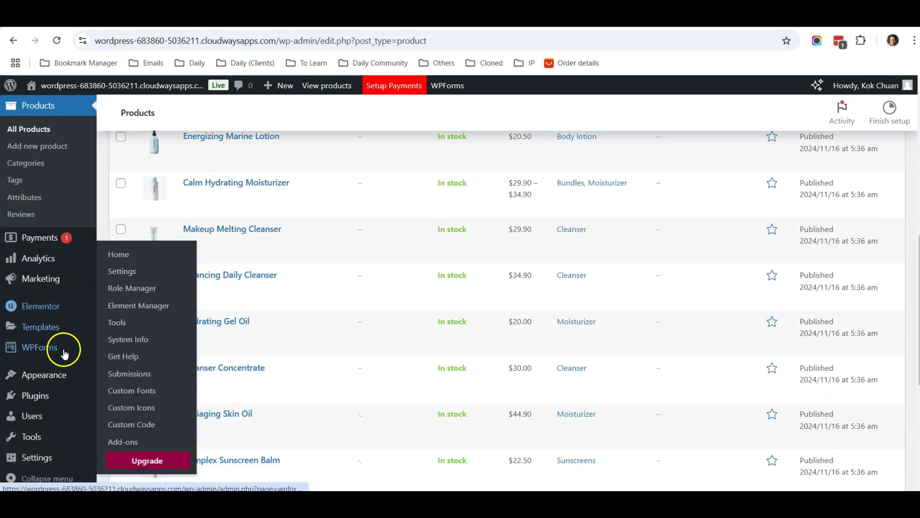
mouse_move(72, 395)
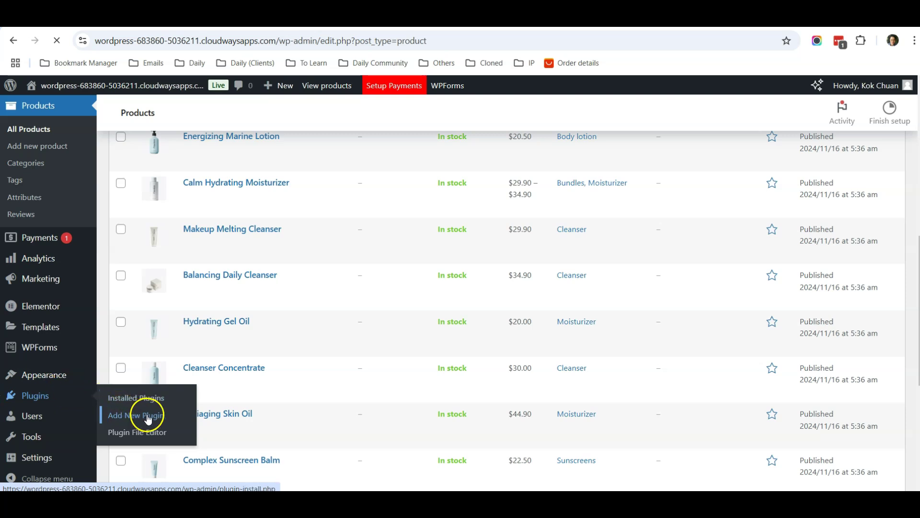
click(147, 419)
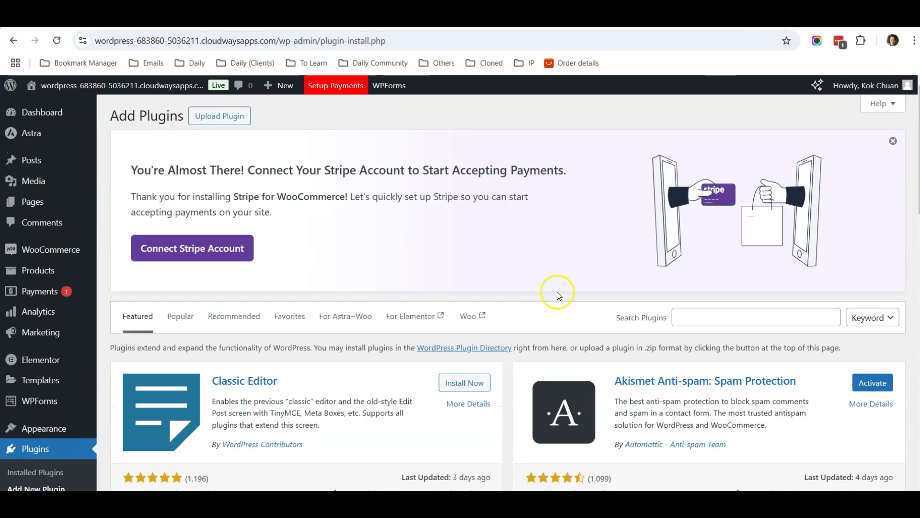
click(677, 317)
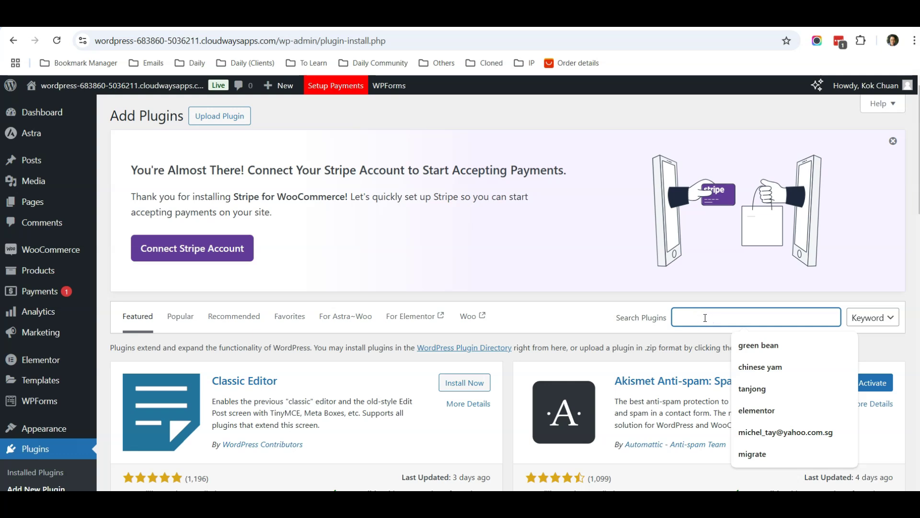
text(blanka)
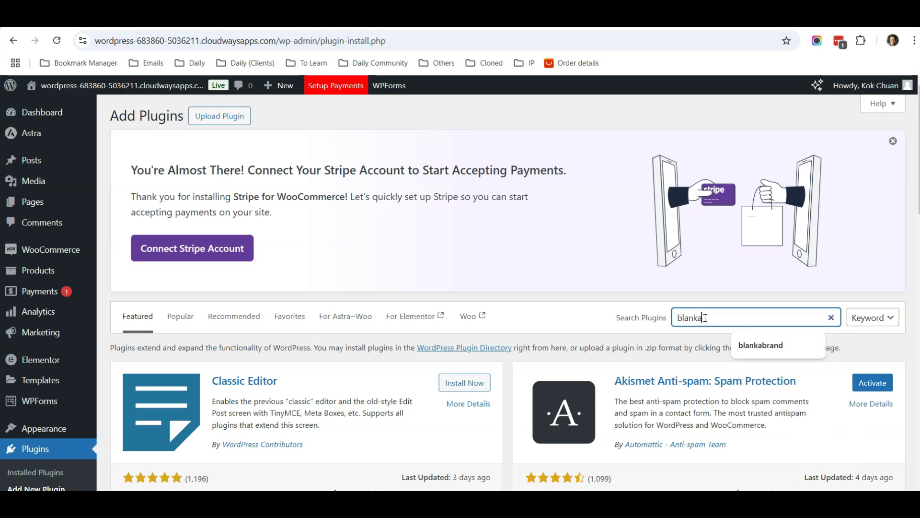
click(801, 316)
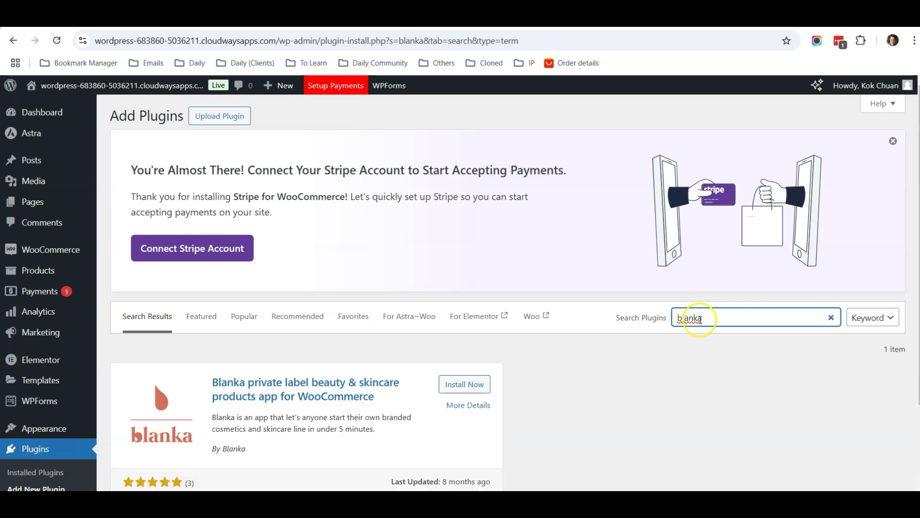
Install and activate the Blanka private label beauty & skincare plugin for WooCommerce, and open its page from the dashboard
scroll(641, 320, down, 2)
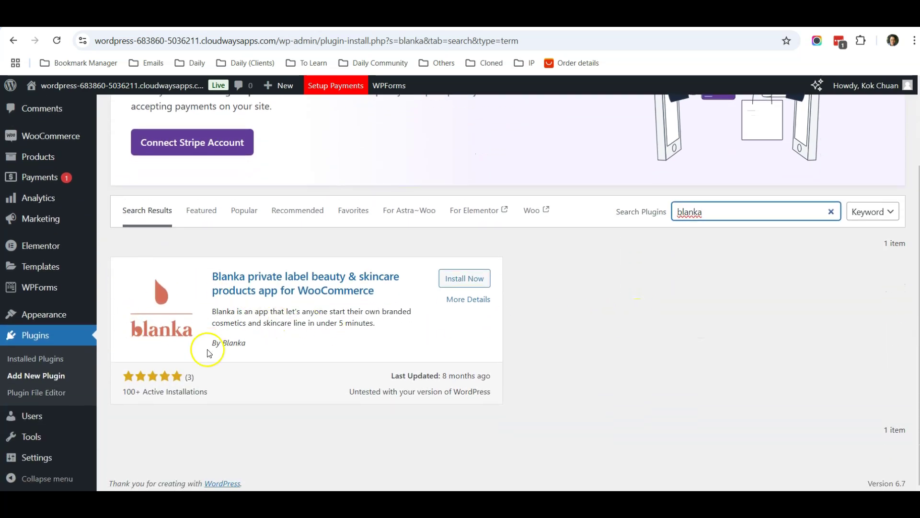
click(454, 281)
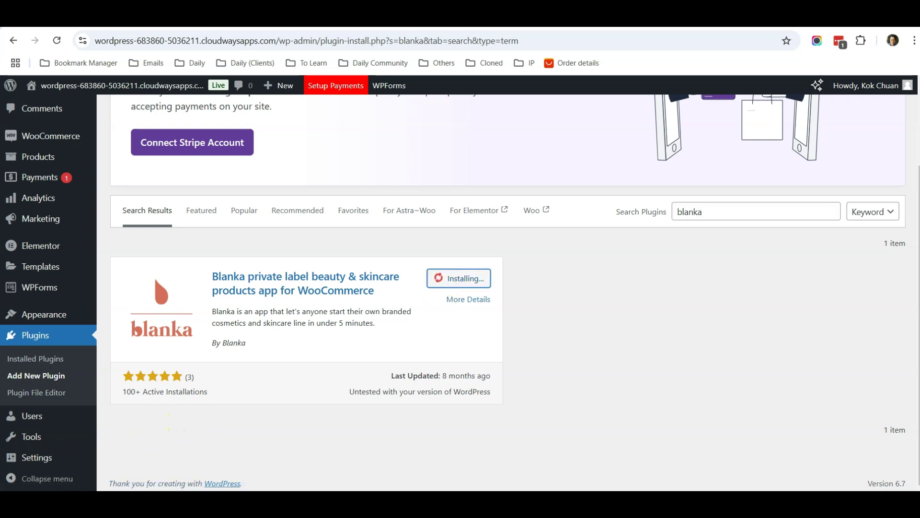
click(469, 278)
scroll(234, 262, down, 3)
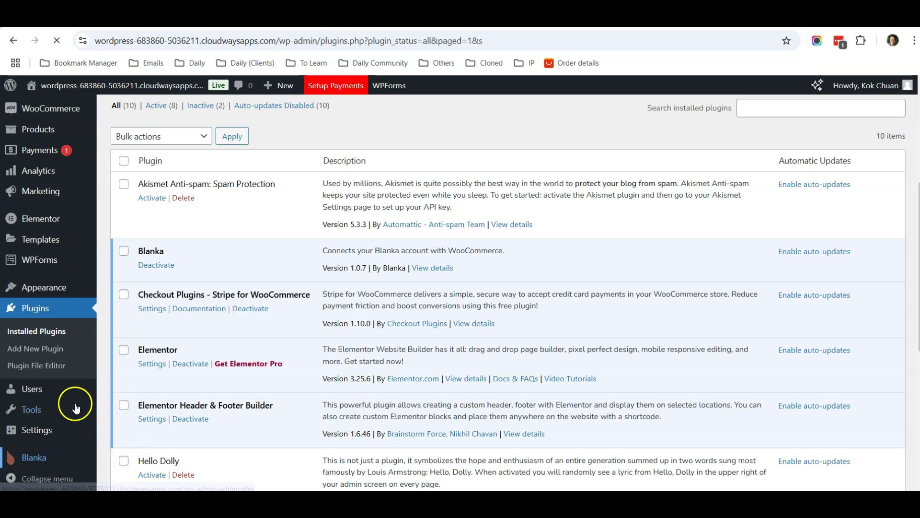
Examine the pricing table on the Blanka website, comparing the features and costs of the Free, Growth, Scale and VIP plans
scroll(294, 339, down, 3)
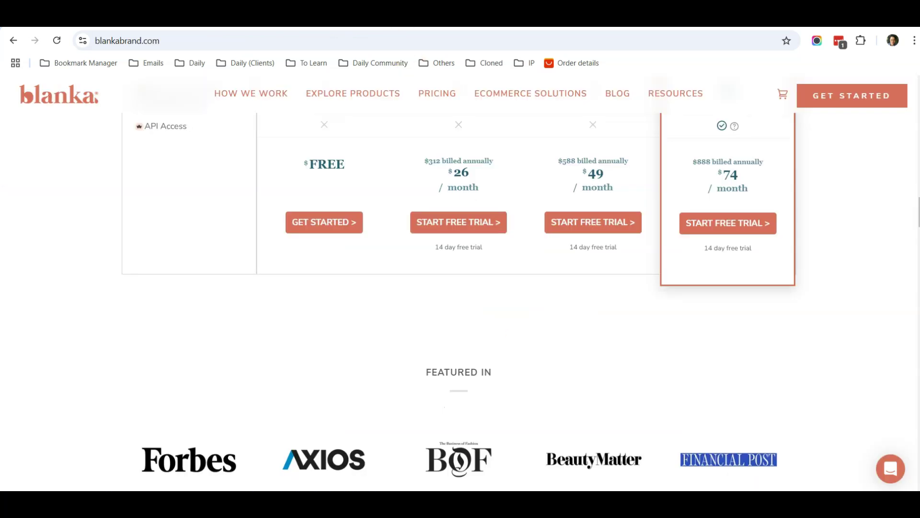
scroll(347, 225, up, 5)
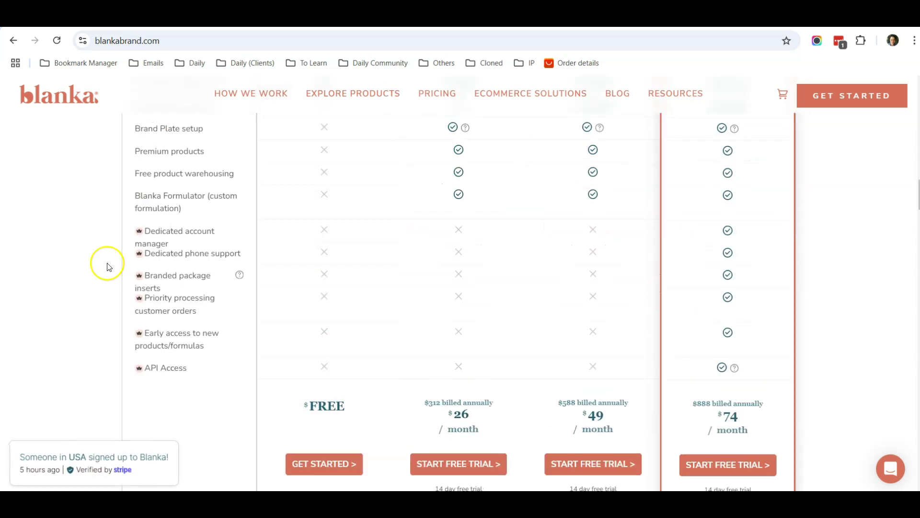
scroll(333, 263, up, 2)
scroll(333, 263, down, 6)
scroll(332, 264, up, 6)
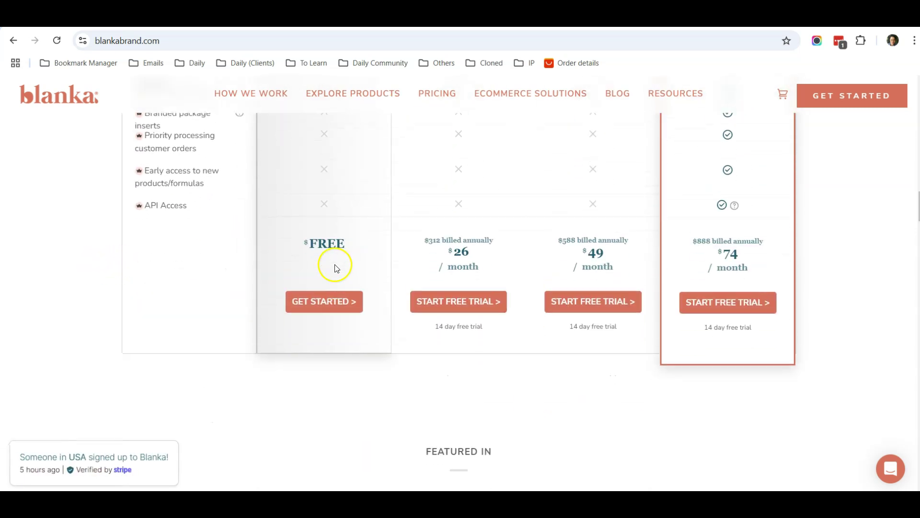
scroll(412, 264, up, 2)
scroll(476, 269, down, 3)
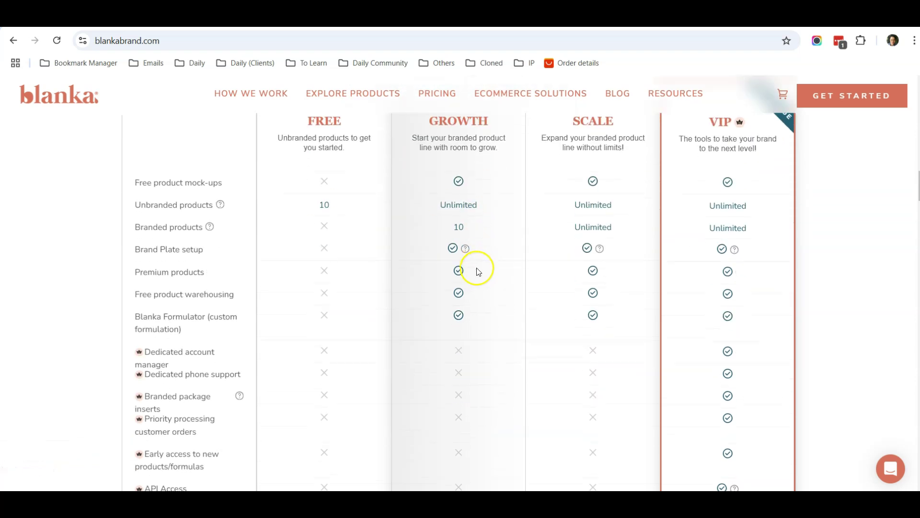
scroll(472, 264, up, 1)
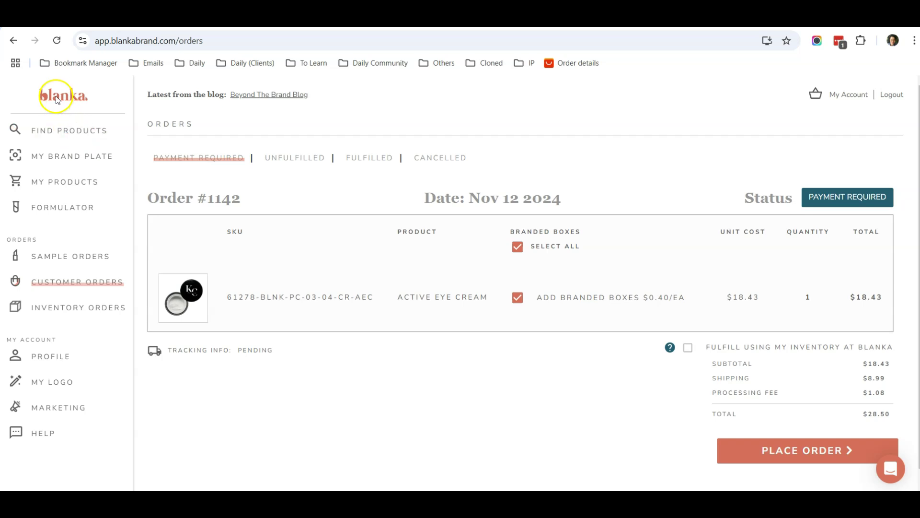
Open the product finder in the Blanka app and look through the product categories and the branded catalogue
click(68, 136)
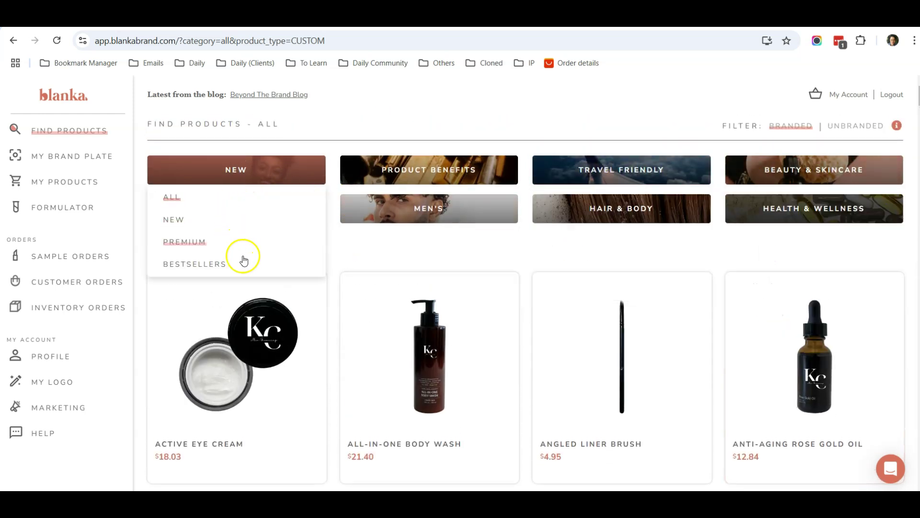
scroll(298, 339, down, 6)
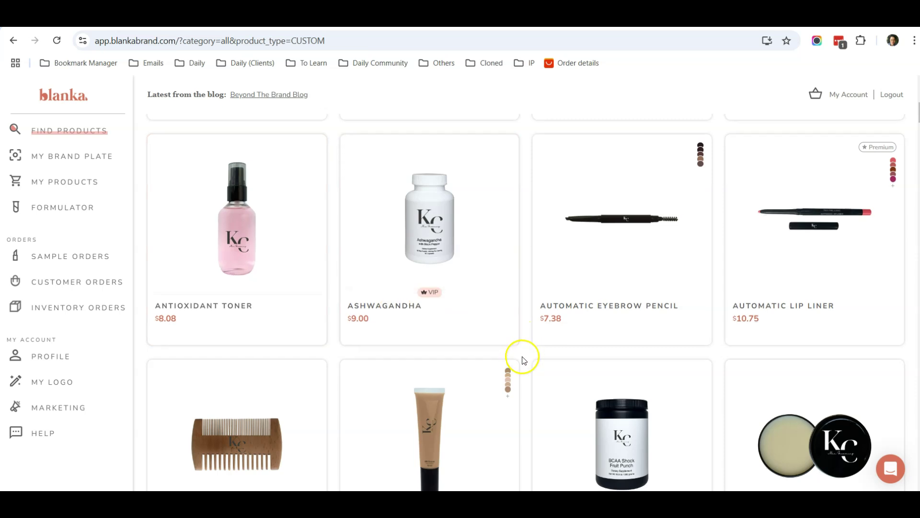
scroll(555, 329, down, 2)
scroll(623, 326, up, 4)
scroll(623, 326, up, 5)
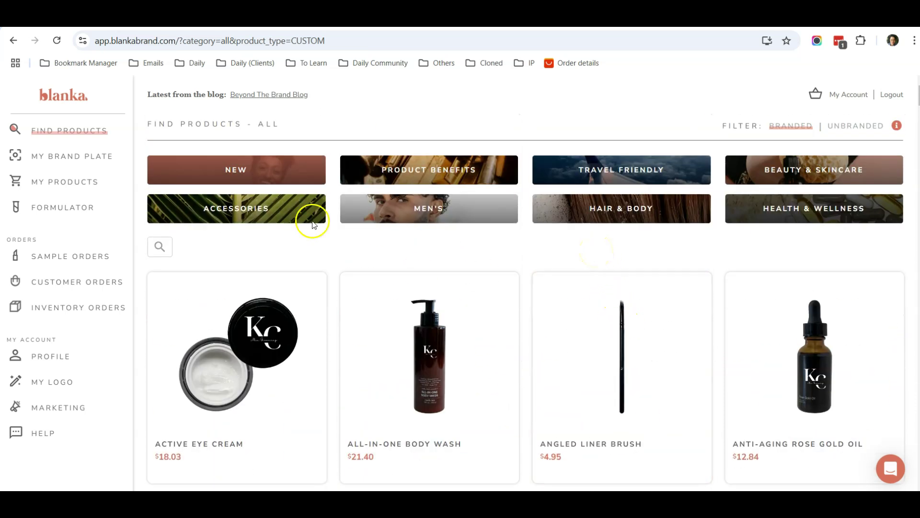
mouse_move(198, 210)
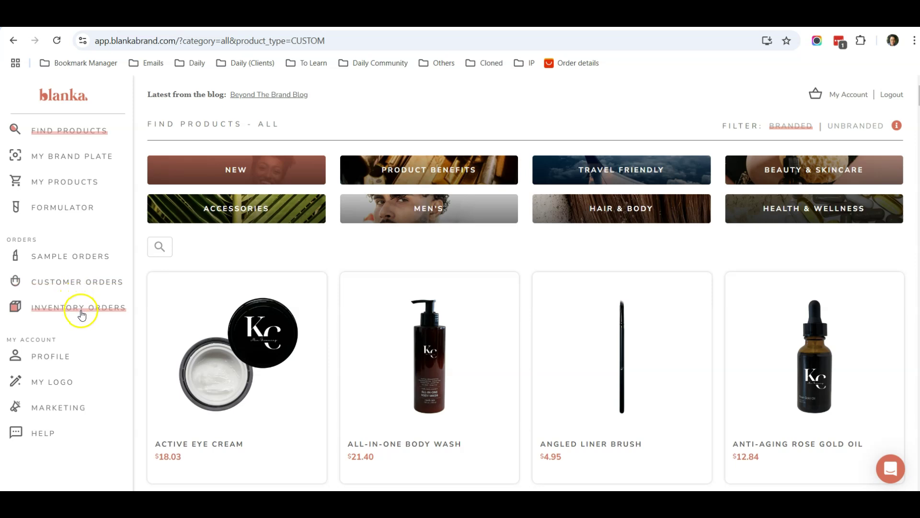
Open the logo settings in the Blanka account and review the branded product mockups and the logo change option
click(51, 384)
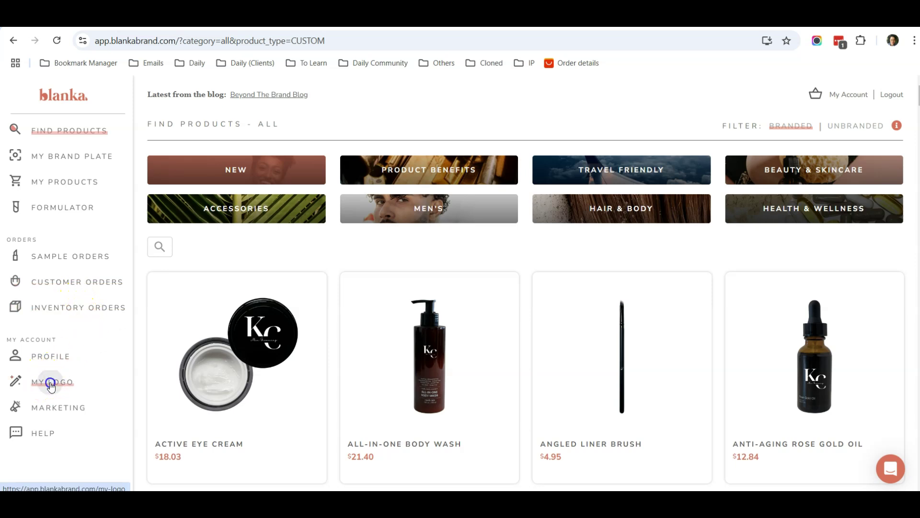
scroll(432, 326, down, 1)
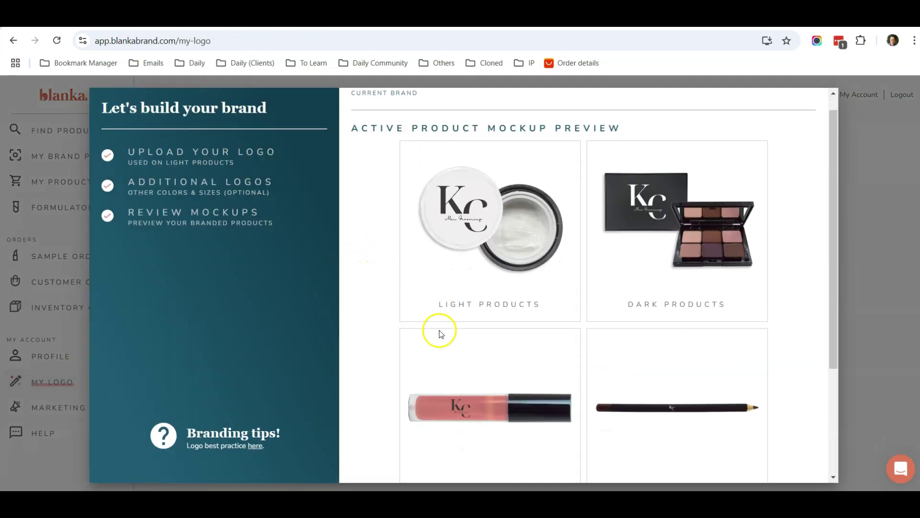
scroll(441, 334, down, 3)
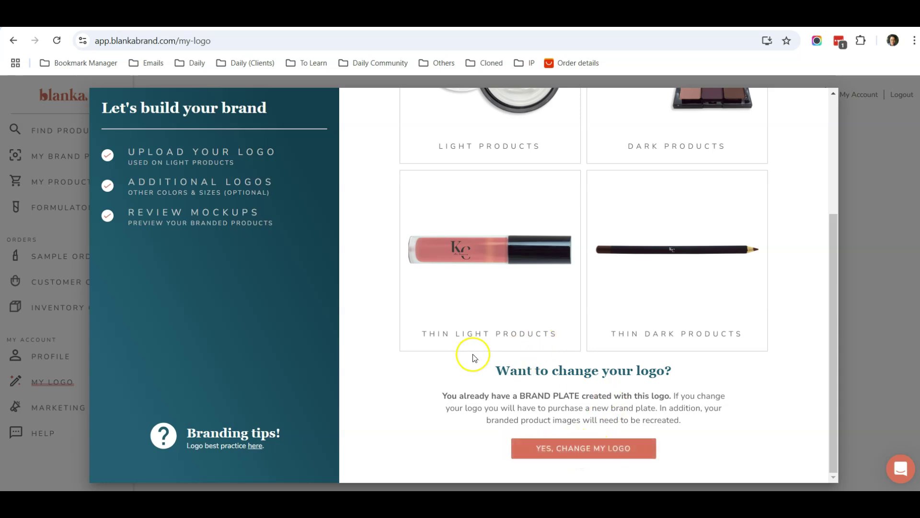
scroll(489, 345, up, 3)
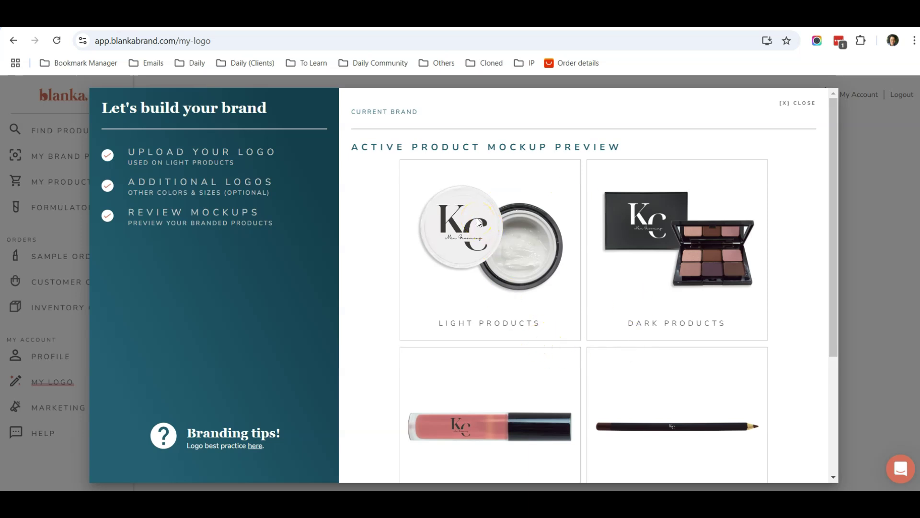
Review the mockups for light, dark, thin light and thin dark products in the logo preview
scroll(379, 261, down, 3)
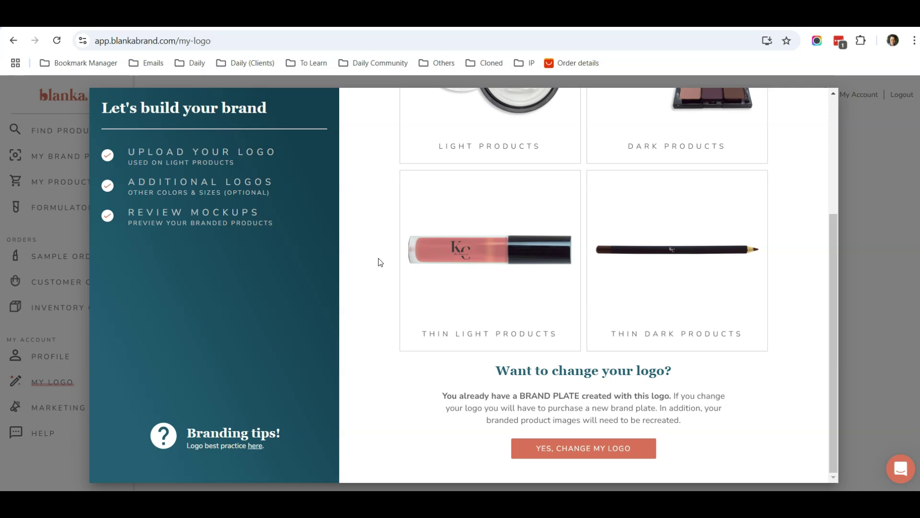
scroll(380, 262, up, 5)
scroll(380, 262, down, 5)
click(378, 264)
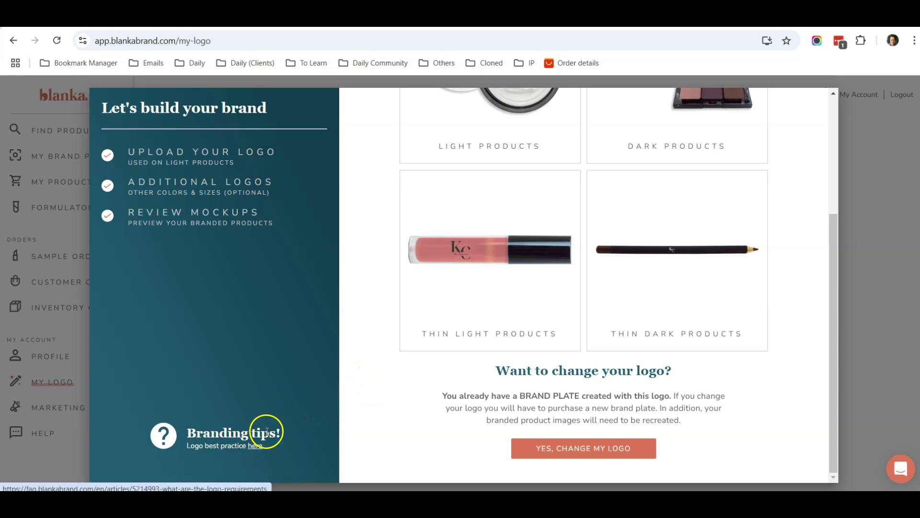
Read the logo requirements article linked from the branding tips, and close the article and the logo setup window
click(255, 445)
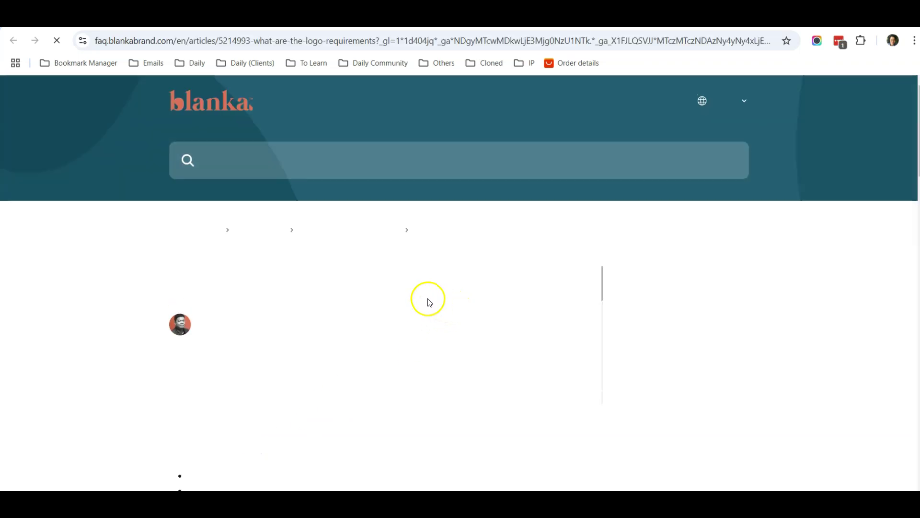
scroll(303, 328, down, 1)
scroll(303, 328, down, 12)
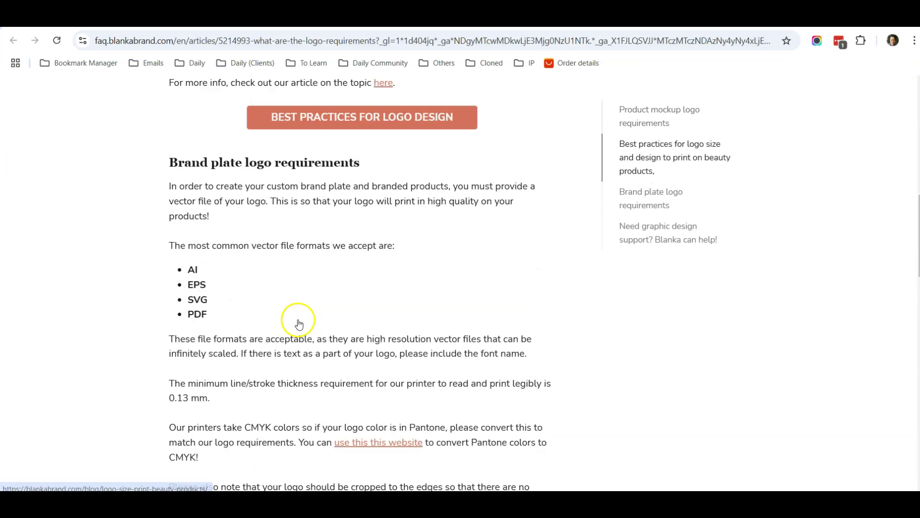
scroll(298, 322, up, 13)
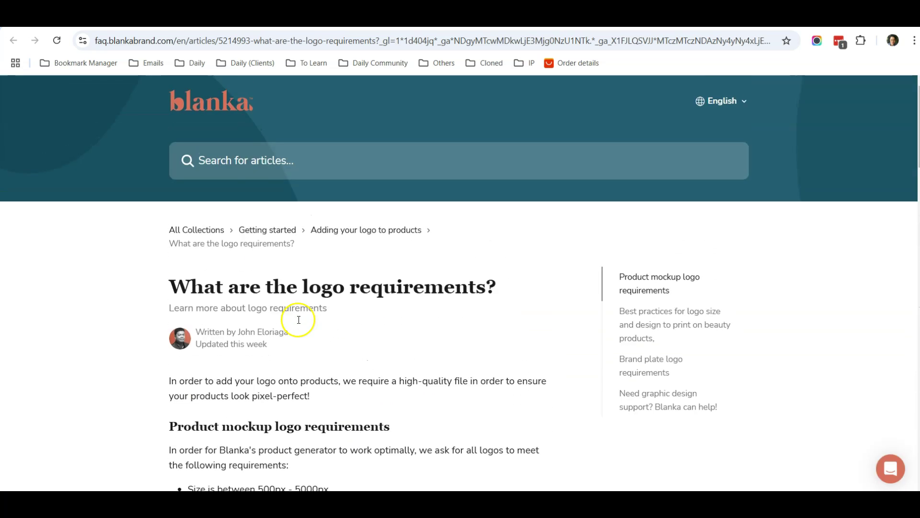
key(ctrl+w)
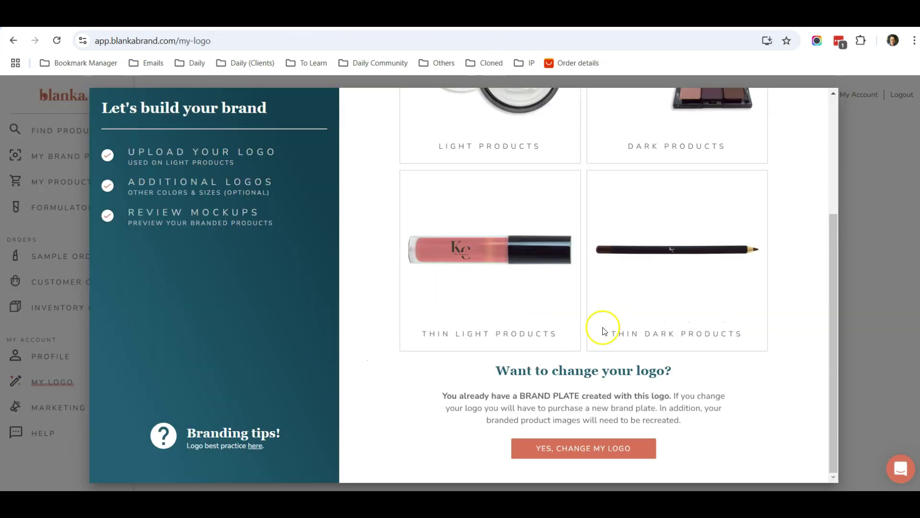
scroll(713, 309, up, 4)
click(804, 107)
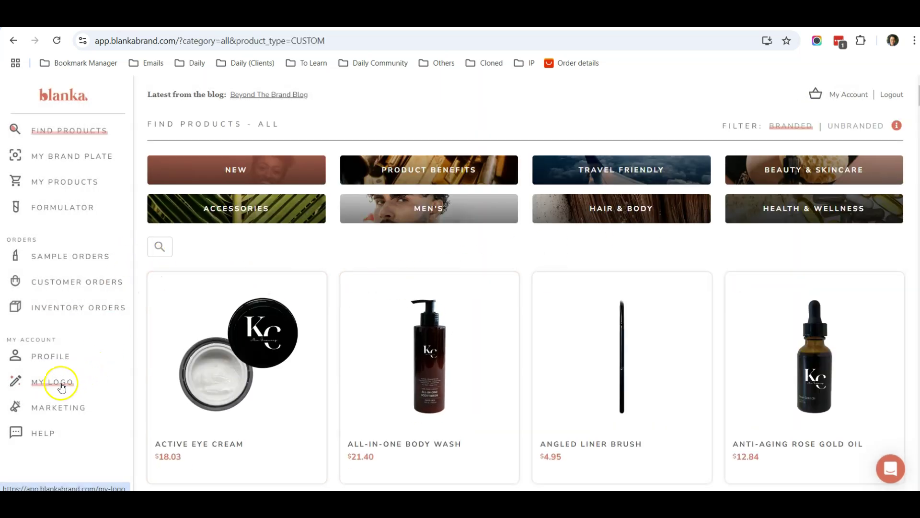
Open the brand plate setup and examine the current logos, the option to use them, and the process stages
click(69, 157)
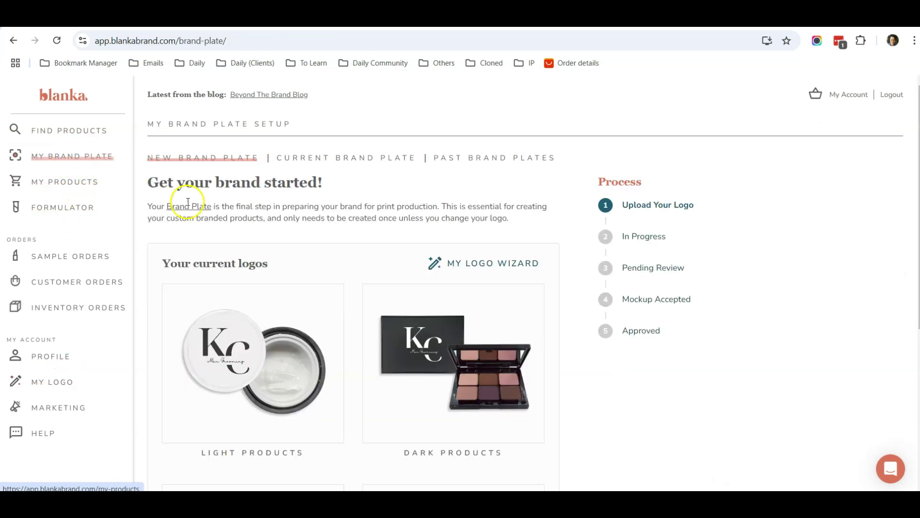
scroll(279, 210, down, 5)
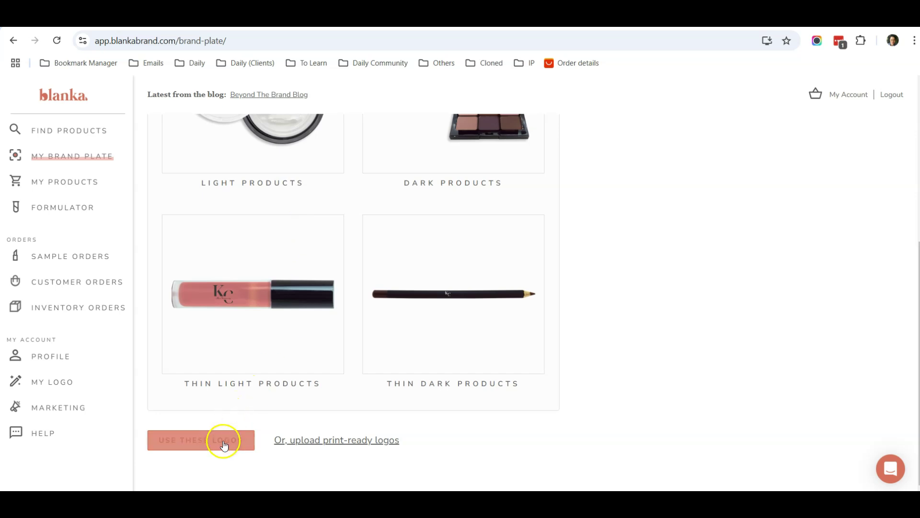
scroll(223, 446, up, 5)
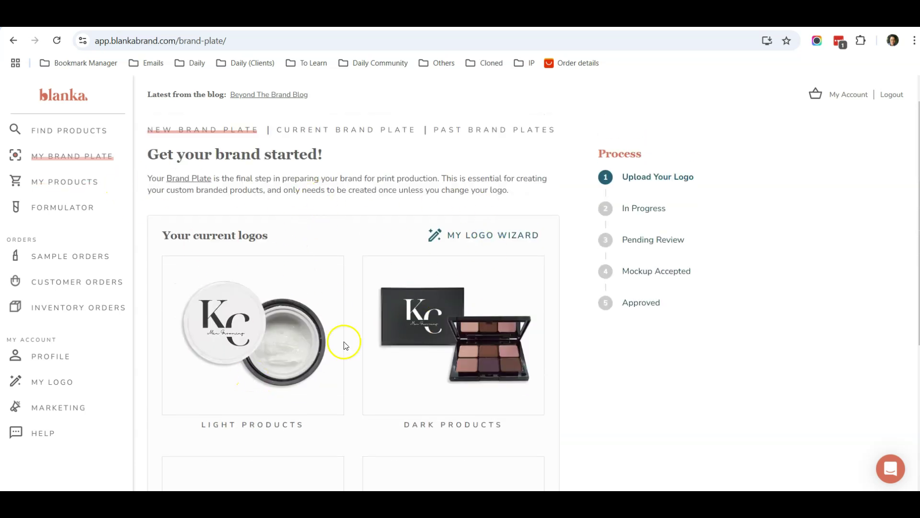
scroll(342, 307, down, 5)
scroll(333, 262, up, 4)
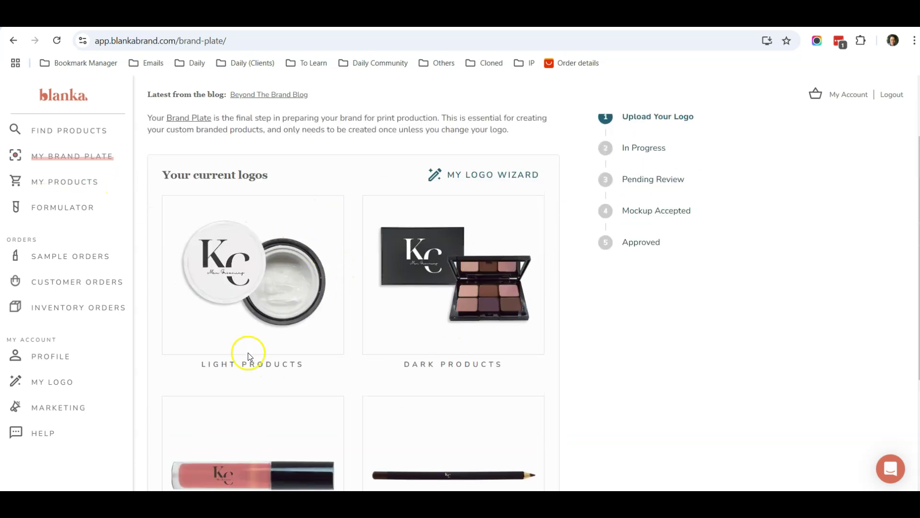
scroll(249, 356, down, 4)
scroll(269, 341, up, 5)
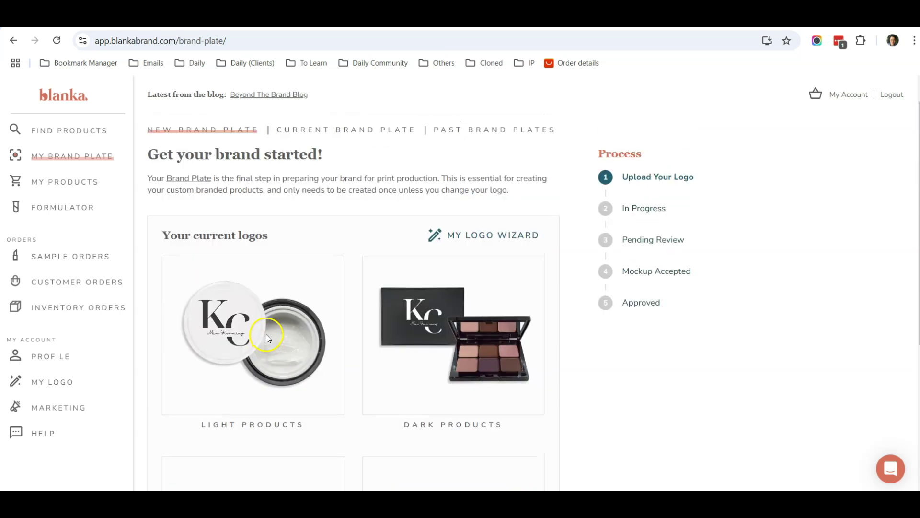
scroll(294, 324, down, 5)
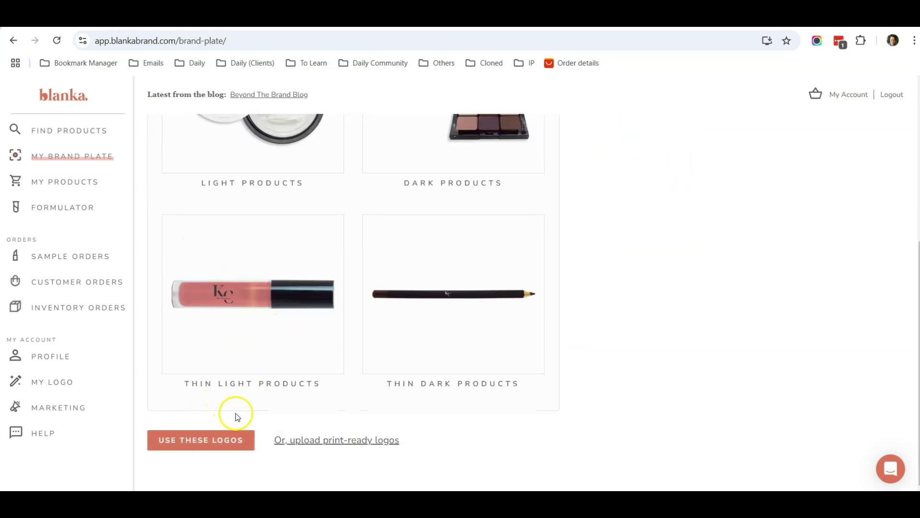
click(211, 442)
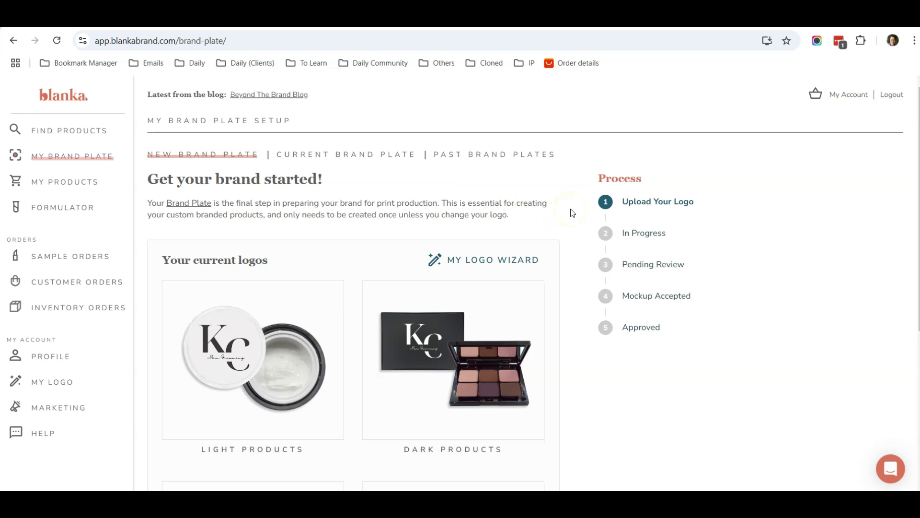
scroll(571, 211, down, 3)
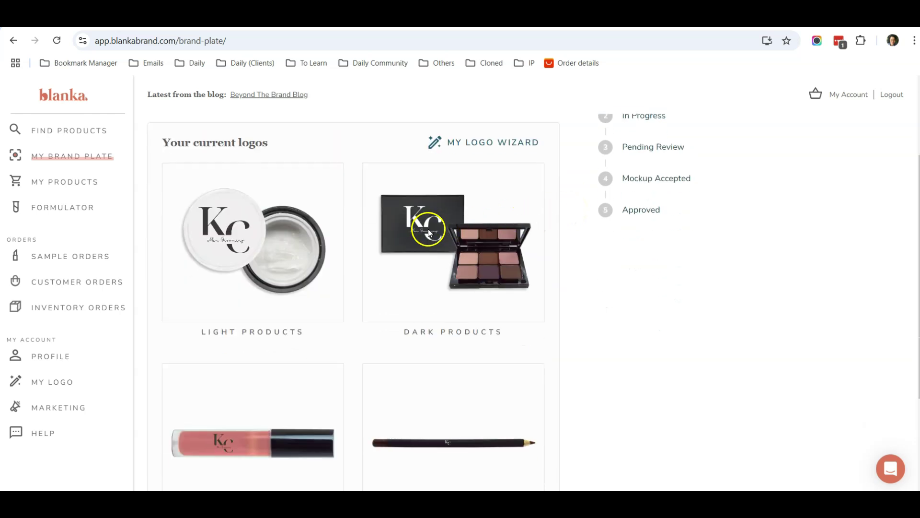
scroll(241, 240, up, 3)
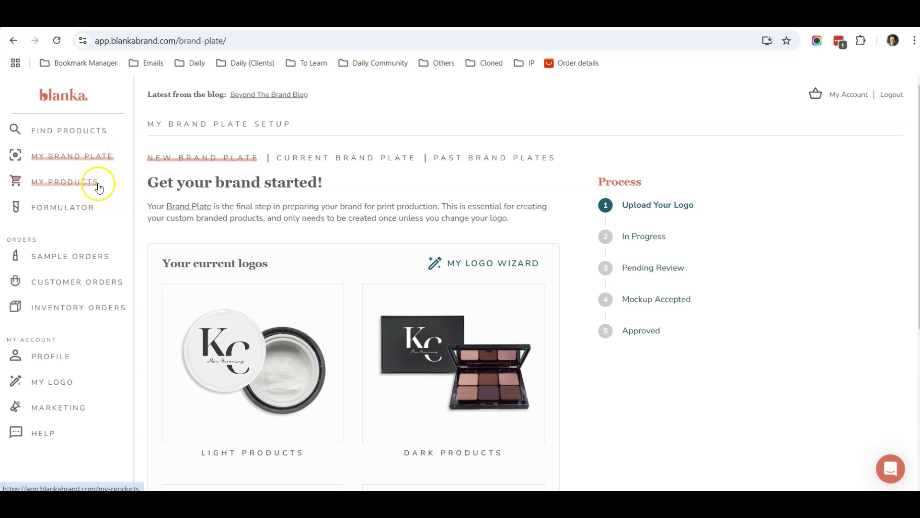
Return to the product finder and look through the subcategories of the Travel Friendly, Beauty & Skincare, and Health & Wellness categories
click(62, 131)
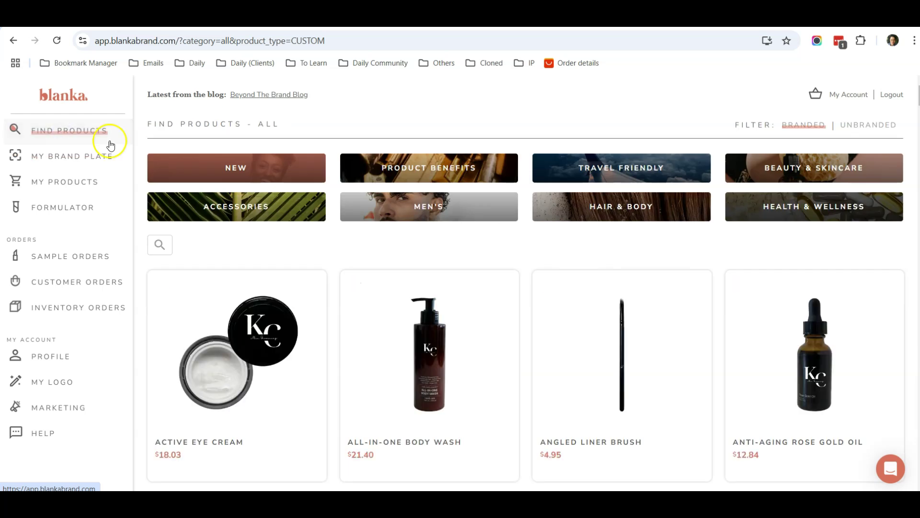
scroll(527, 259, down, 2)
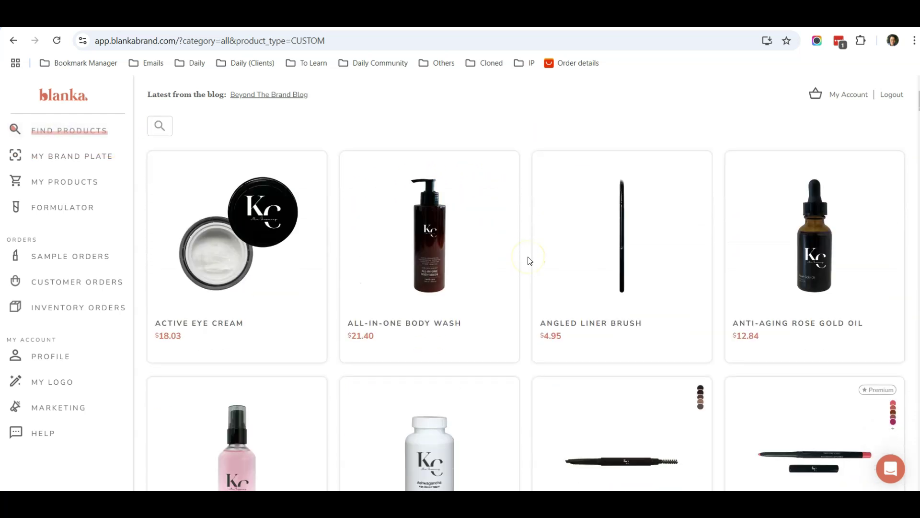
scroll(530, 261, up, 2)
mouse_move(553, 175)
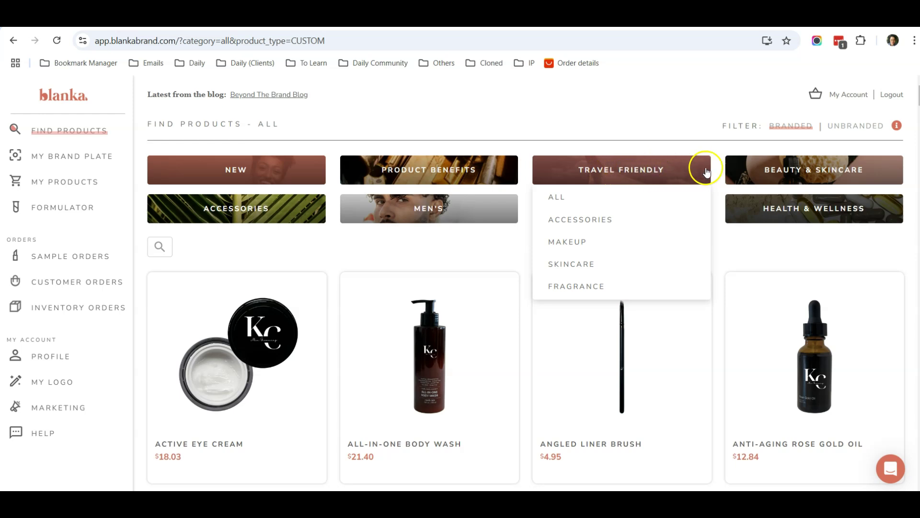
mouse_move(786, 171)
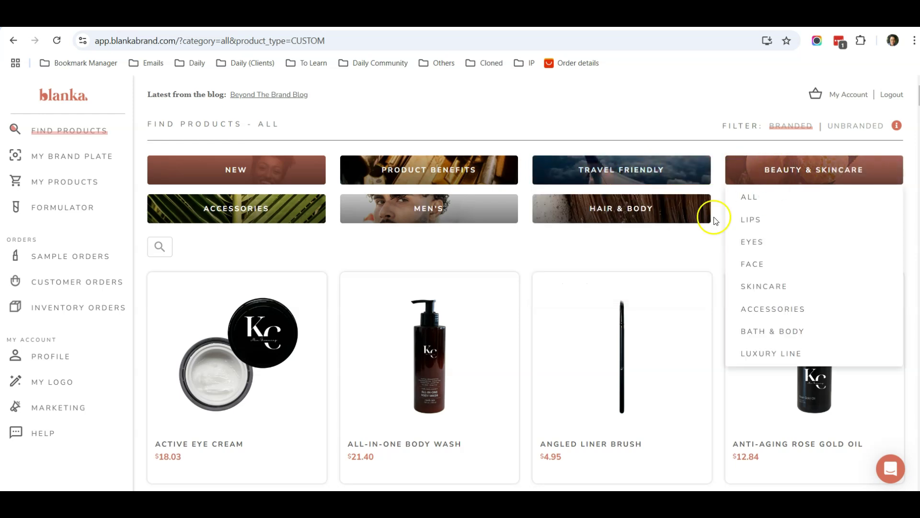
mouse_move(608, 218)
mouse_move(797, 216)
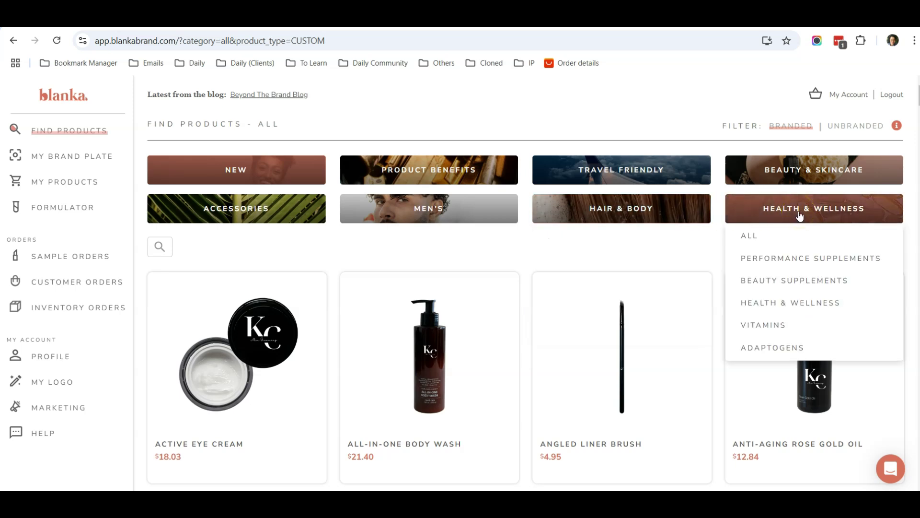
click(426, 216)
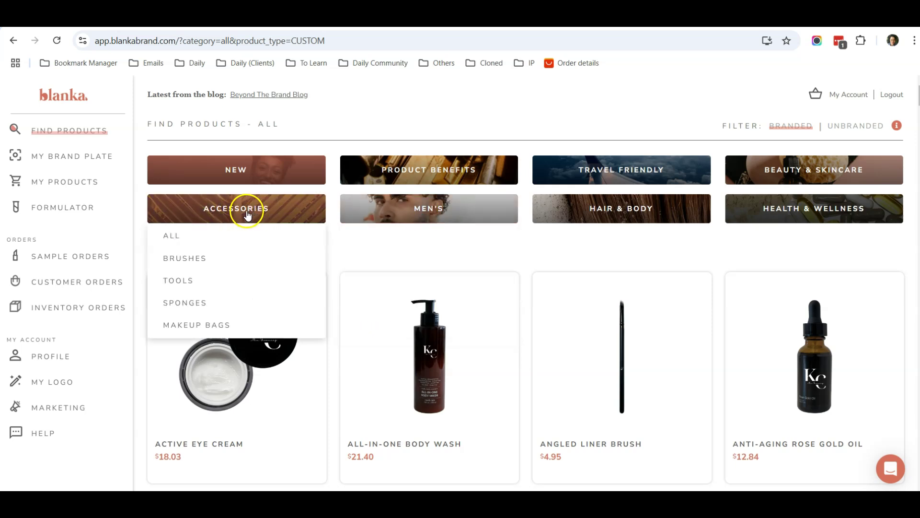
Filter the branded catalogue to the Face products under Beauty & Skincare and browse them
mouse_move(704, 180)
mouse_move(815, 177)
click(752, 263)
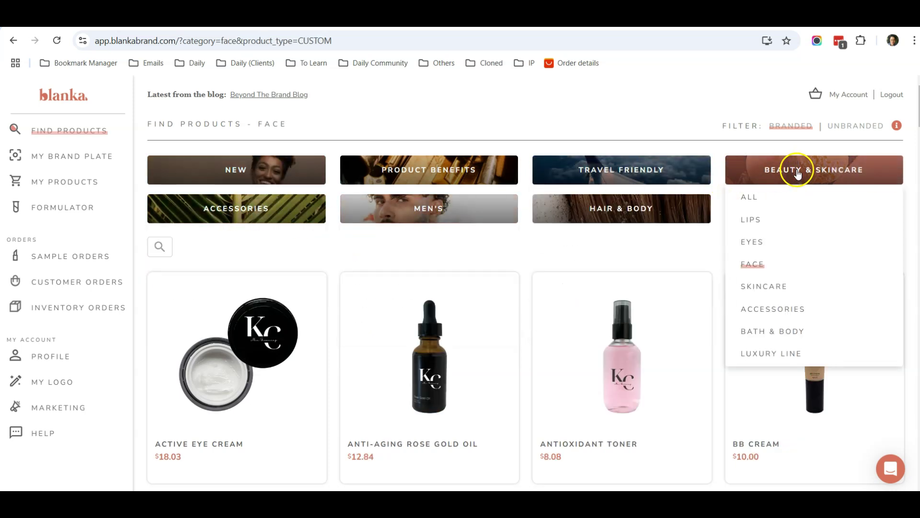
scroll(680, 275, down, 5)
scroll(690, 276, up, 3)
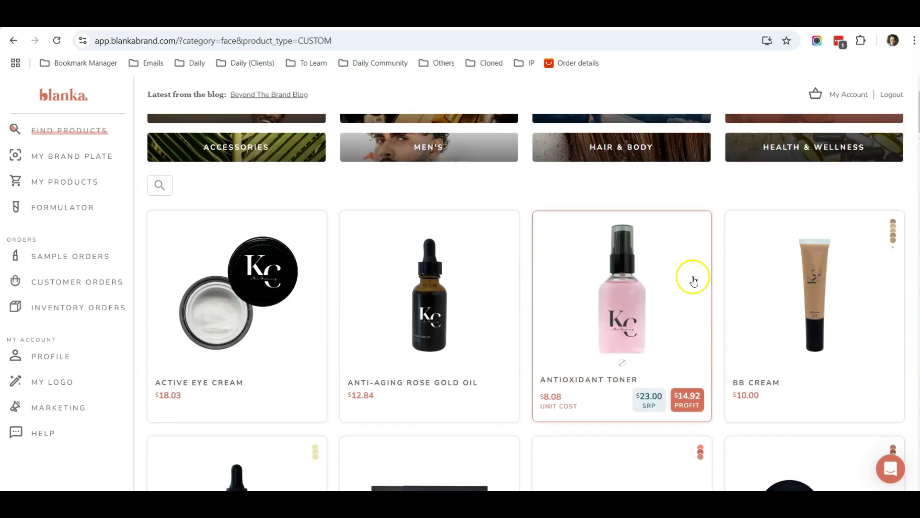
Open the BB Cream product, review its pricing, colors and benefits, and add it to My Products
click(803, 289)
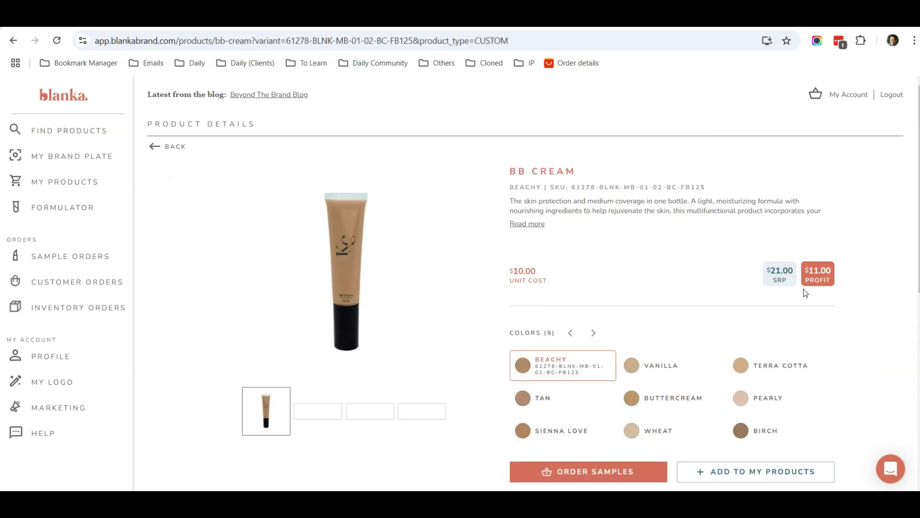
scroll(676, 281, down, 2)
scroll(678, 273, down, 1)
scroll(676, 277, up, 3)
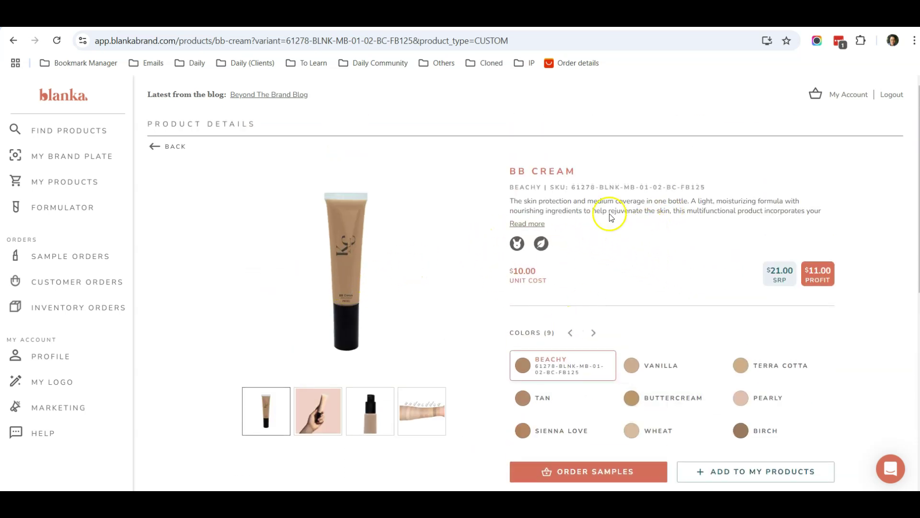
scroll(599, 247, down, 3)
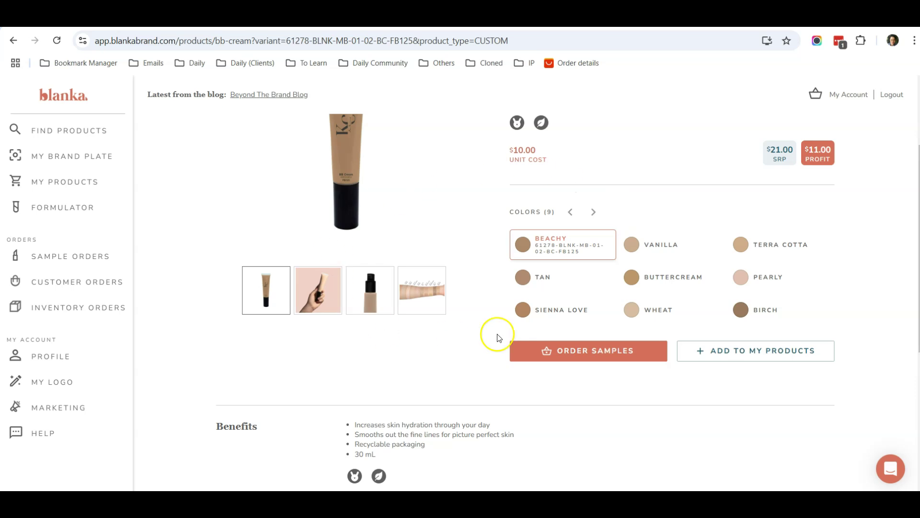
click(727, 349)
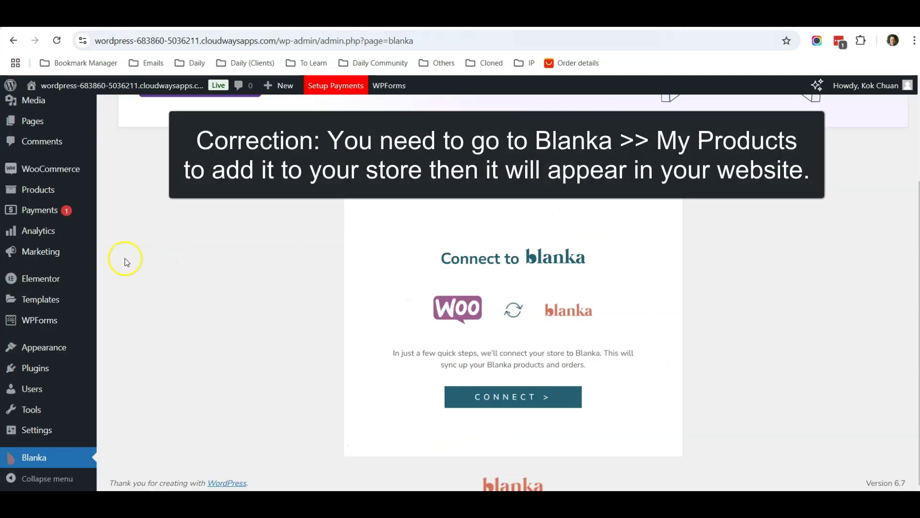
Switch to the WordPress dashboard and examine the Blanka items in the store's WooCommerce product list
scroll(126, 262, up, 3)
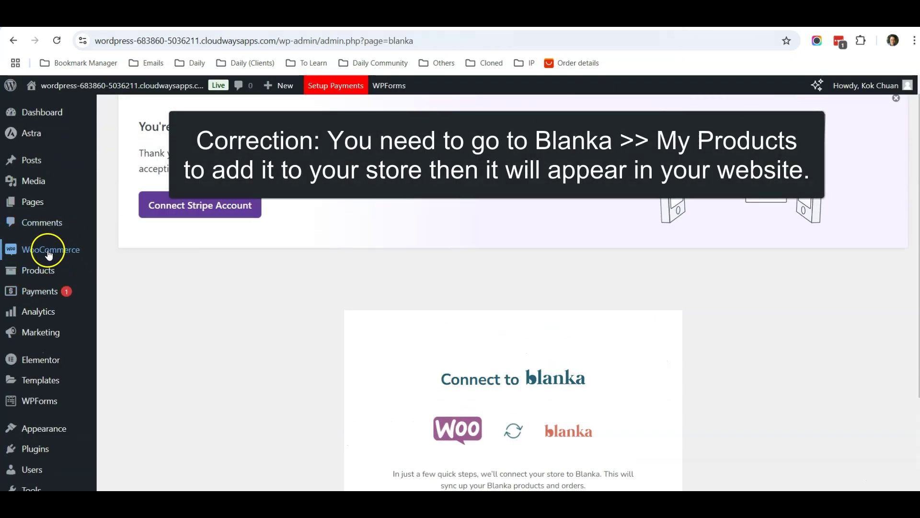
mouse_move(41, 276)
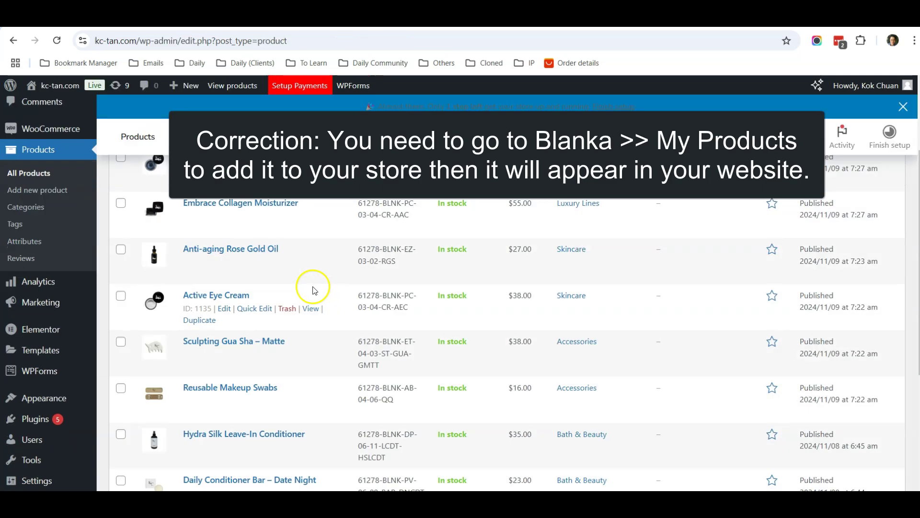
scroll(305, 300, down, 8)
scroll(288, 341, up, 7)
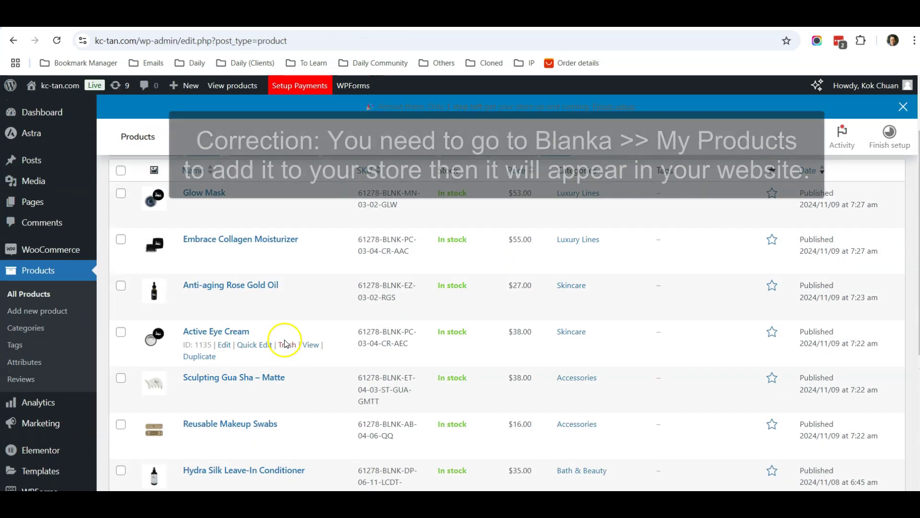
scroll(286, 341, up, 2)
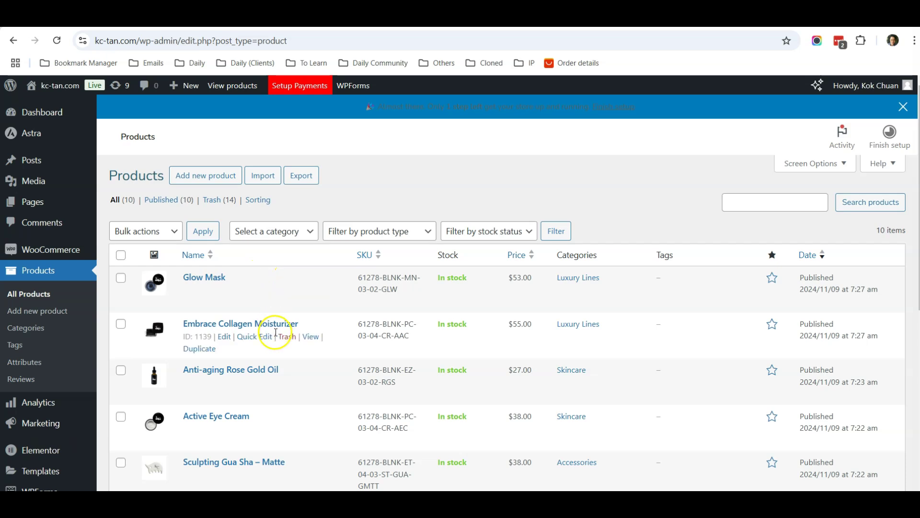
scroll(267, 329, down, 6)
scroll(273, 333, up, 2)
scroll(268, 331, up, 4)
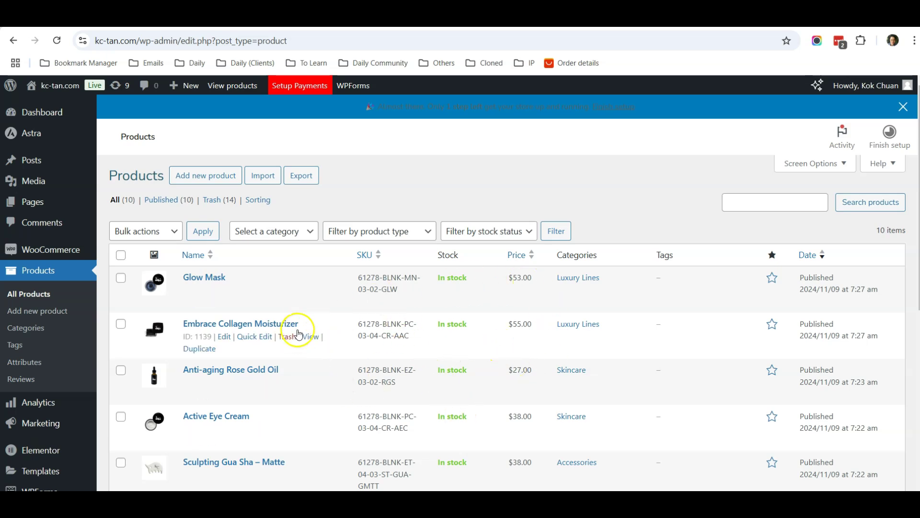
Switch back to the Blanka app and open the customer orders awaiting payment
click(608, 28)
key(ctrl+Tab)
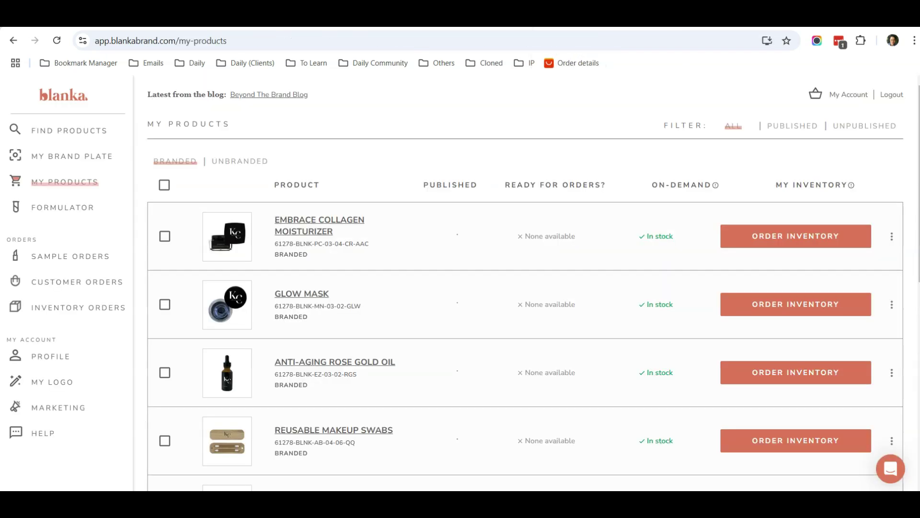
click(72, 281)
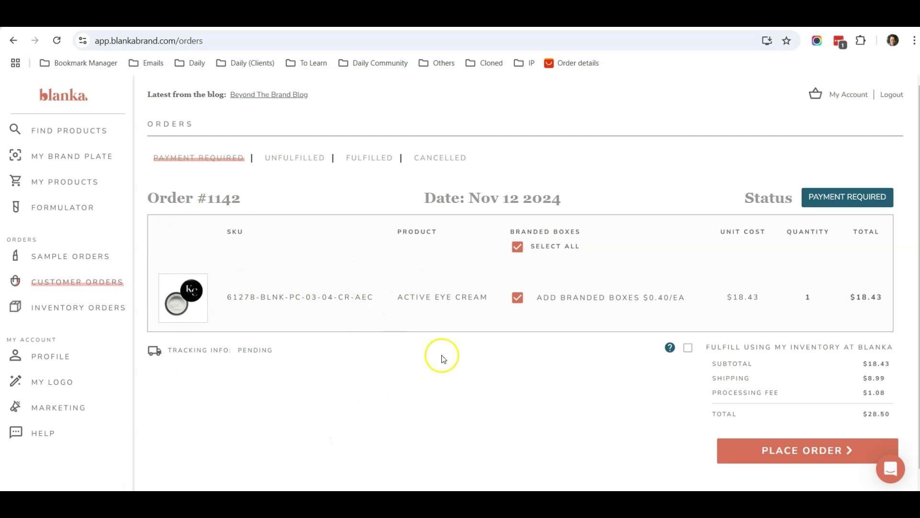
Review the Active Eye Cream customer order's branded box option, cost breakdown and tracking information
scroll(637, 362, down, 1)
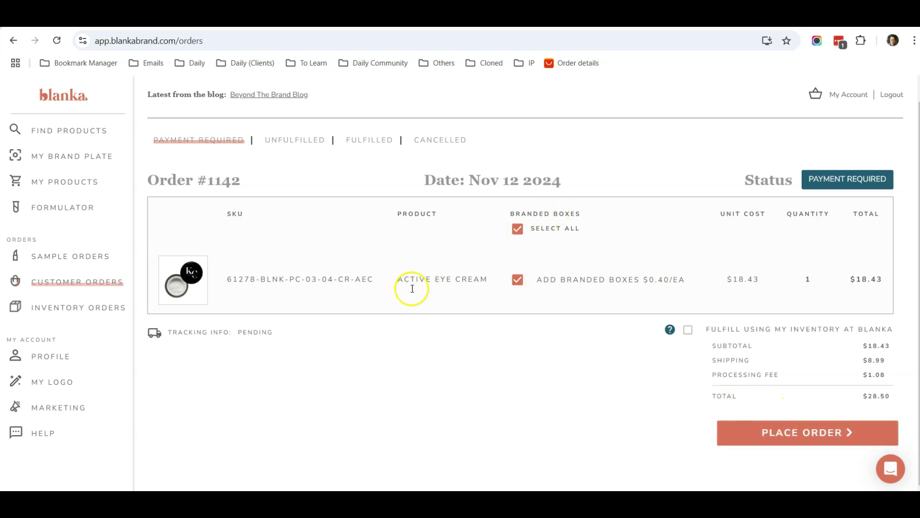
scroll(338, 329, up, 1)
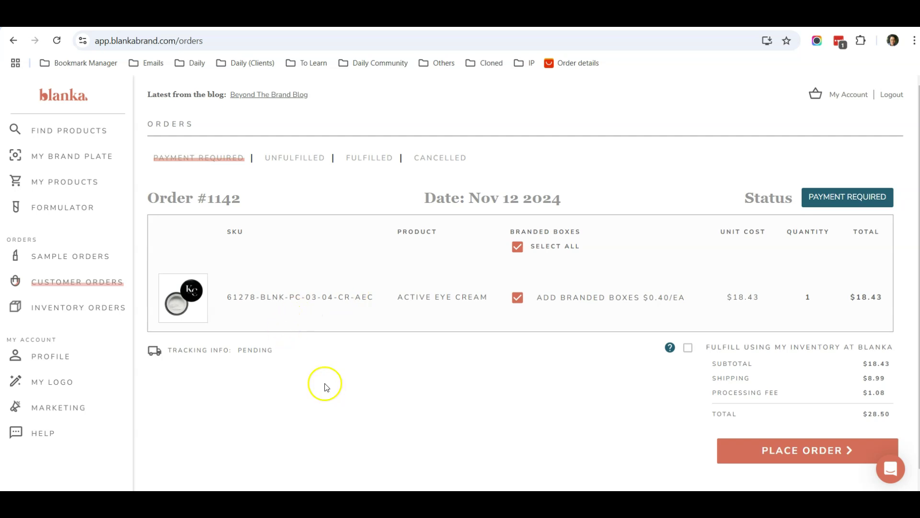
Open the account profile, enter the discount code kcspecial for the plan, and close the discount dialog without applying it
click(53, 360)
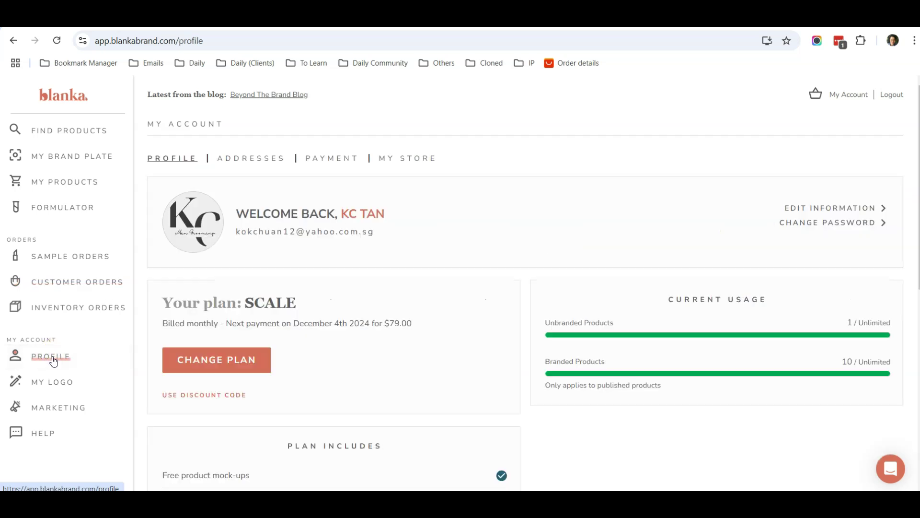
scroll(287, 312, down, 3)
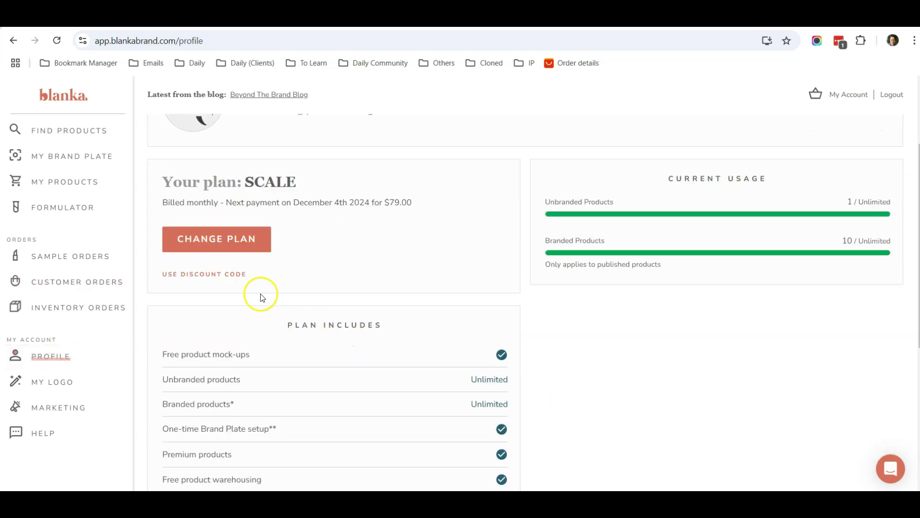
click(214, 275)
click(396, 304)
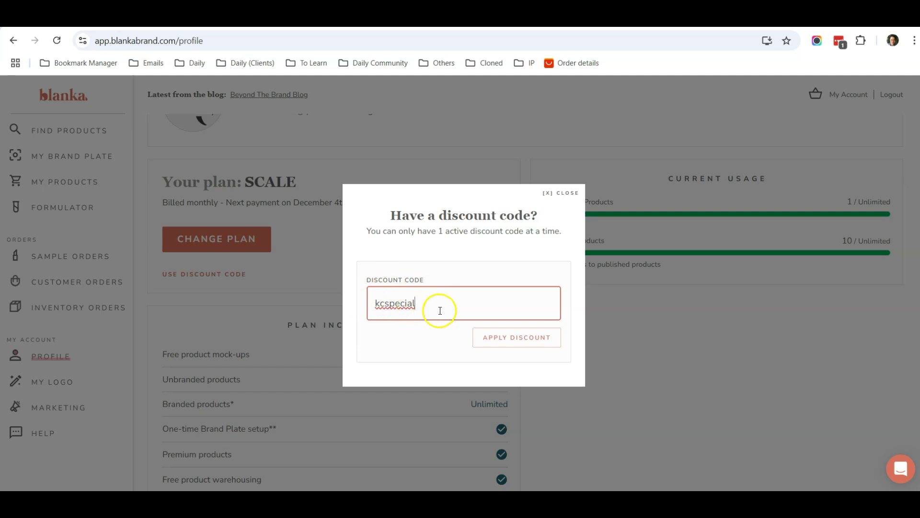
click(565, 195)
scroll(559, 160, up, 3)
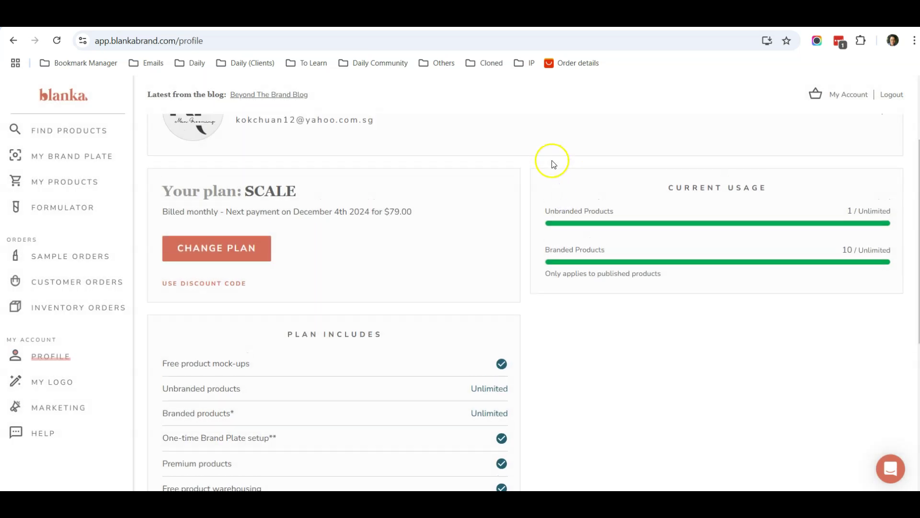
Switch to the WordPress dashboard and look through the store's WooCommerce product list again
click(623, 14)
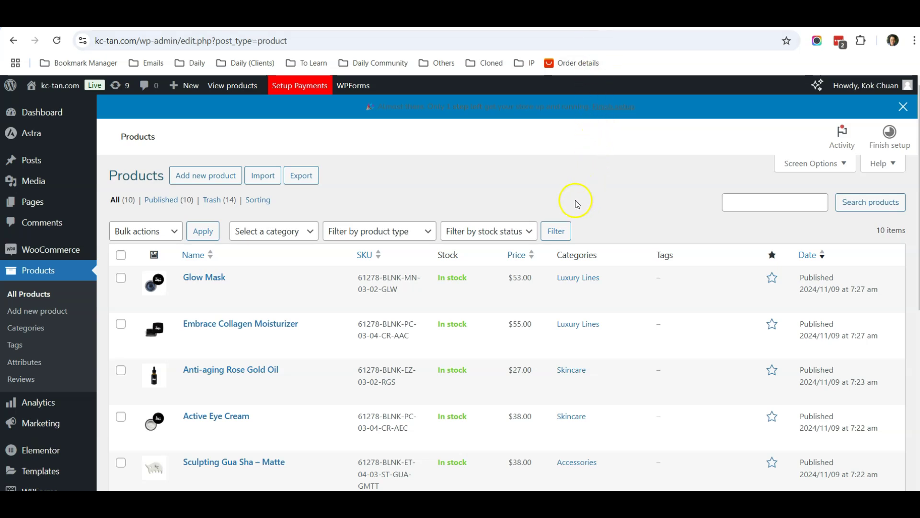
scroll(181, 306, down, 4)
scroll(185, 329, up, 4)
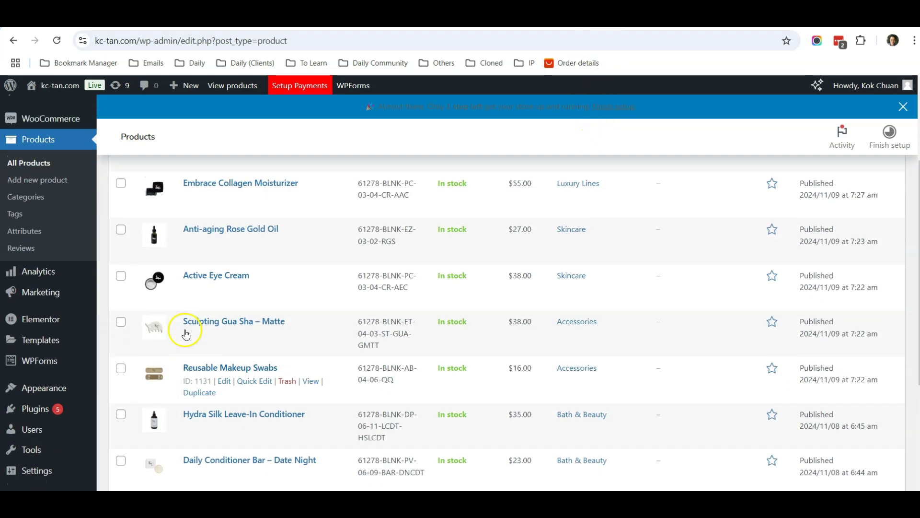